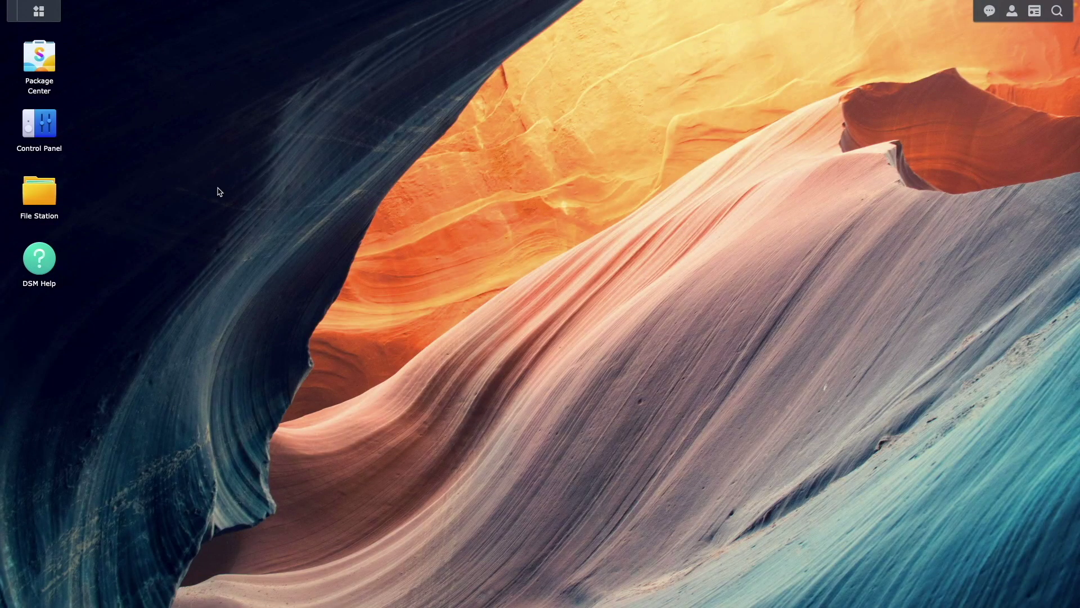
Search Package Center for 'container' and install Container Manager
{"action": "left_click", "coordinate": [46, 67]}
{"action": "left_click", "coordinate": [394, 171]}
{"action": "type", "text": "container"}
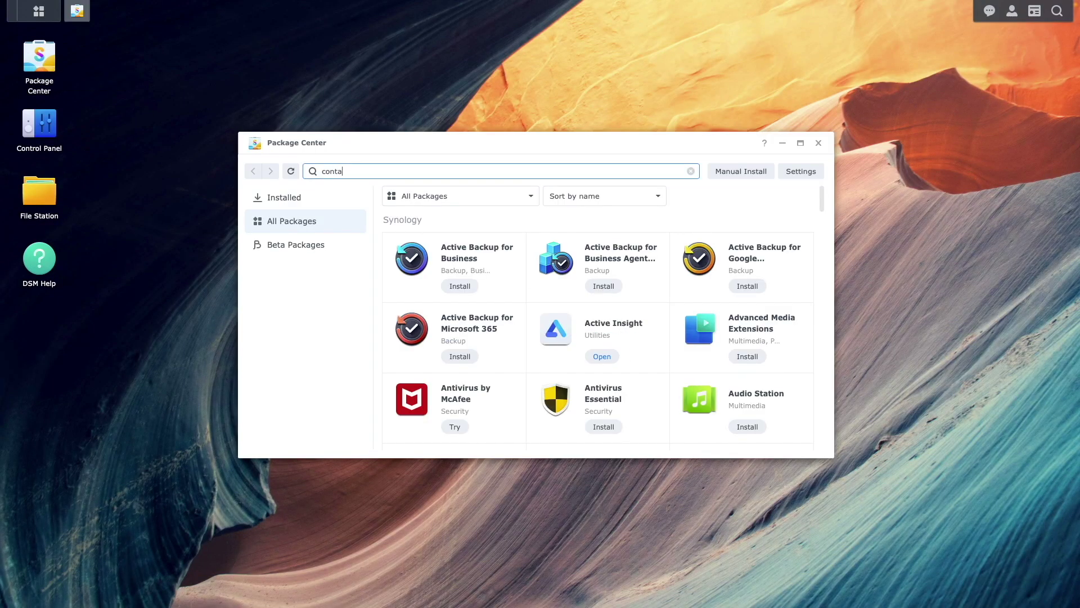
{"action": "left_click", "coordinate": [465, 261]}
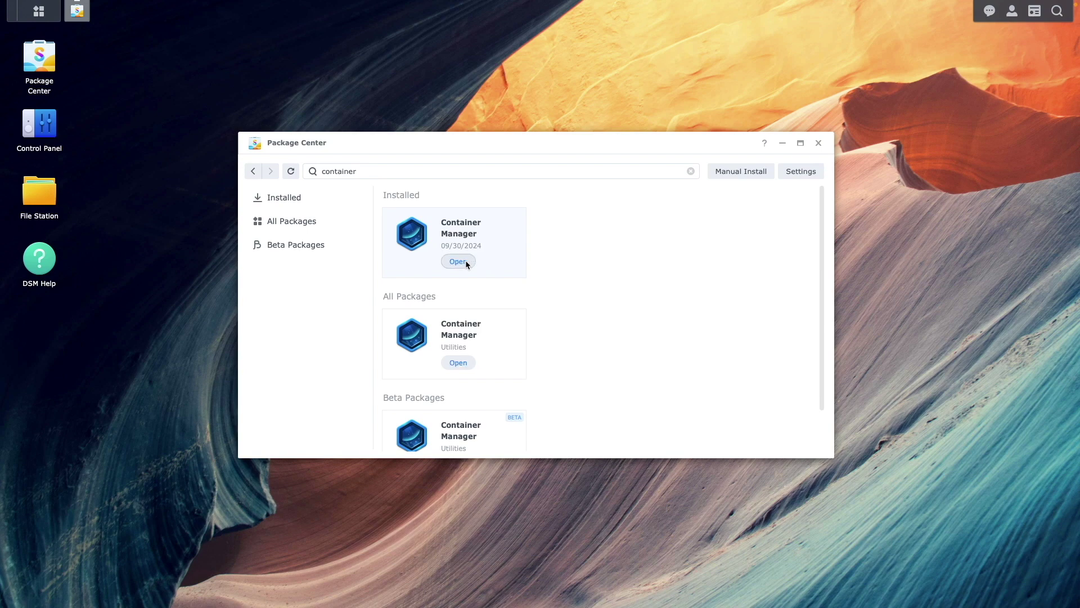
Create an 'adguard' folder inside the docker folder and open it
{"action": "left_click", "coordinate": [819, 143]}
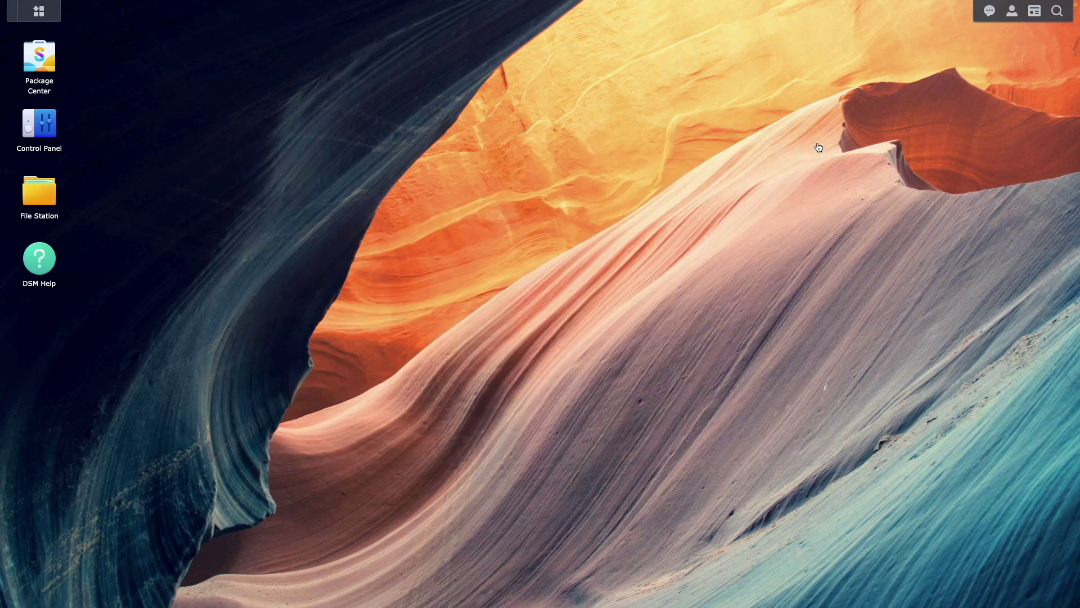
{"action": "left_click", "coordinate": [53, 197]}
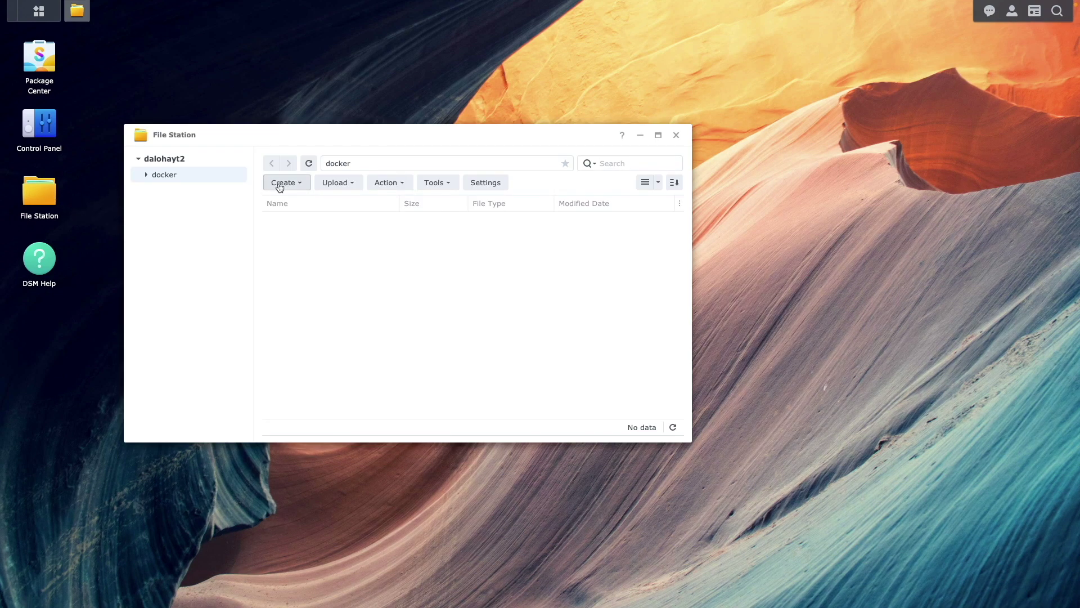
{"action": "left_click", "coordinate": [283, 182]}
{"action": "left_click", "coordinate": [292, 205]}
{"action": "type", "text": "adguard"}
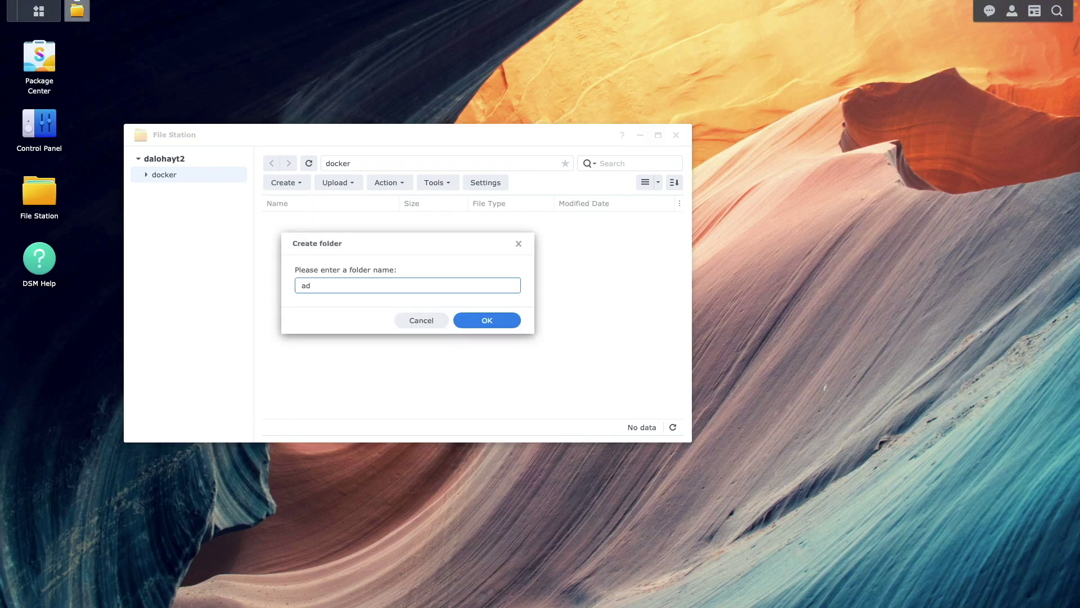
{"action": "left_click", "coordinate": [462, 321]}
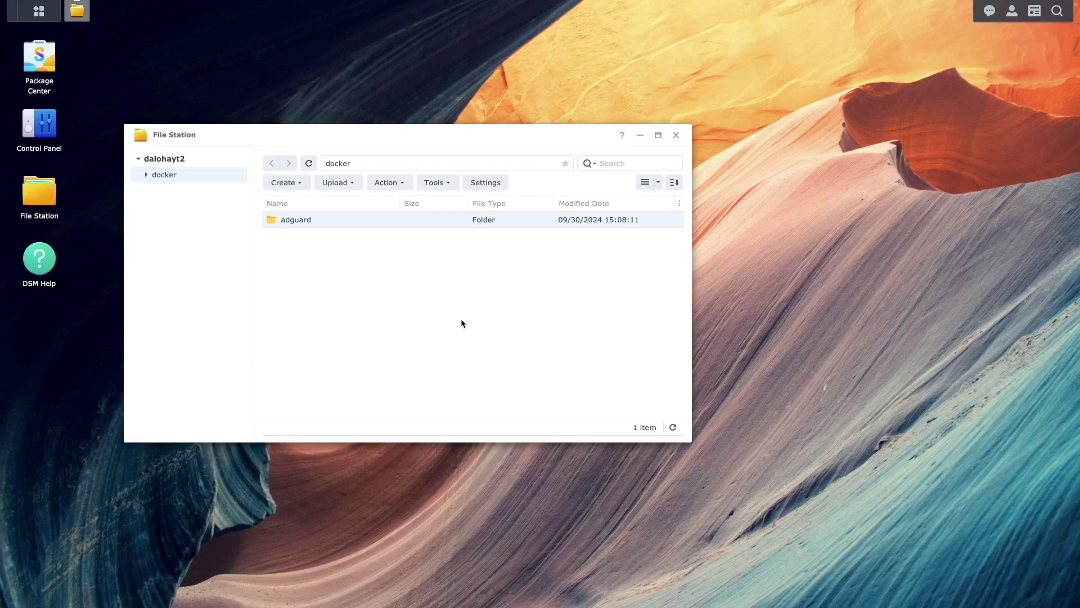
{"action": "double_click", "coordinate": [298, 220]}
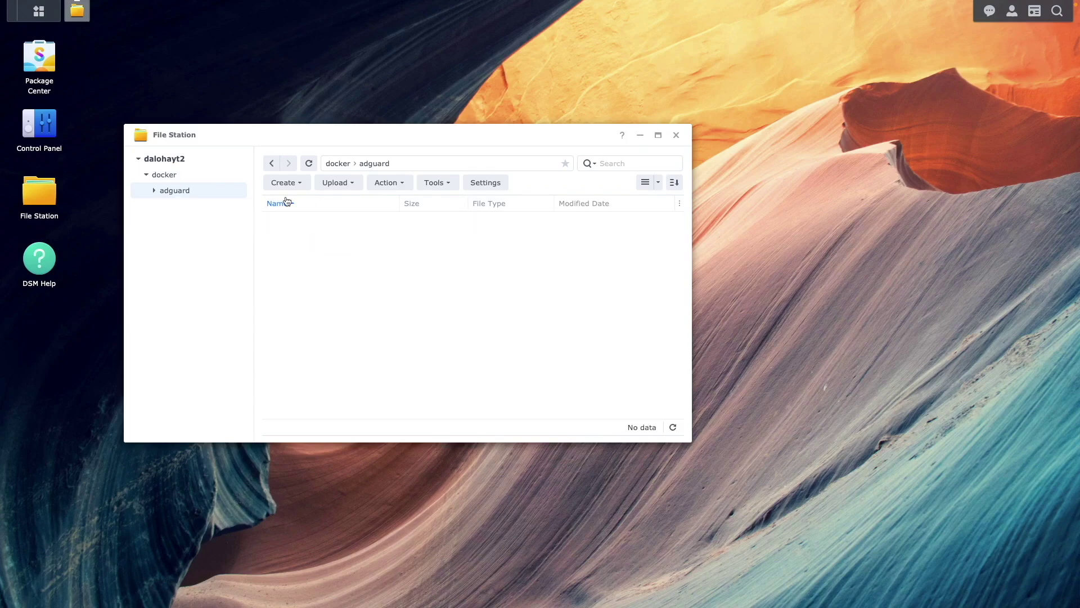
Create 'conf' and 'work' subfolders inside adguard
{"action": "left_click", "coordinate": [284, 185]}
{"action": "left_click", "coordinate": [298, 204]}
{"action": "type", "text": "con"}
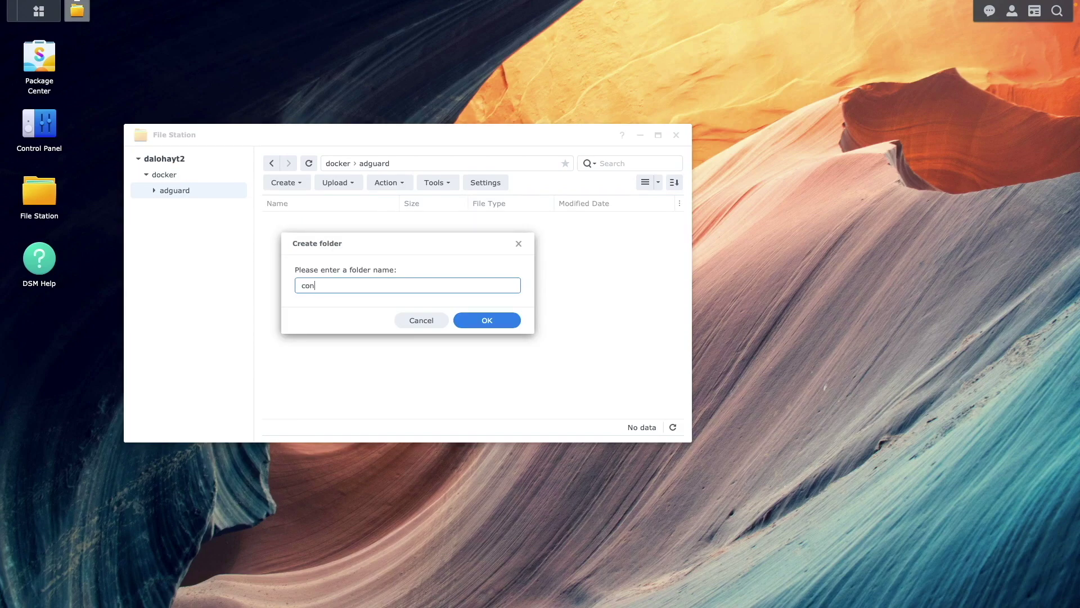
{"action": "type", "text": "f"}
{"action": "left_click", "coordinate": [467, 320]}
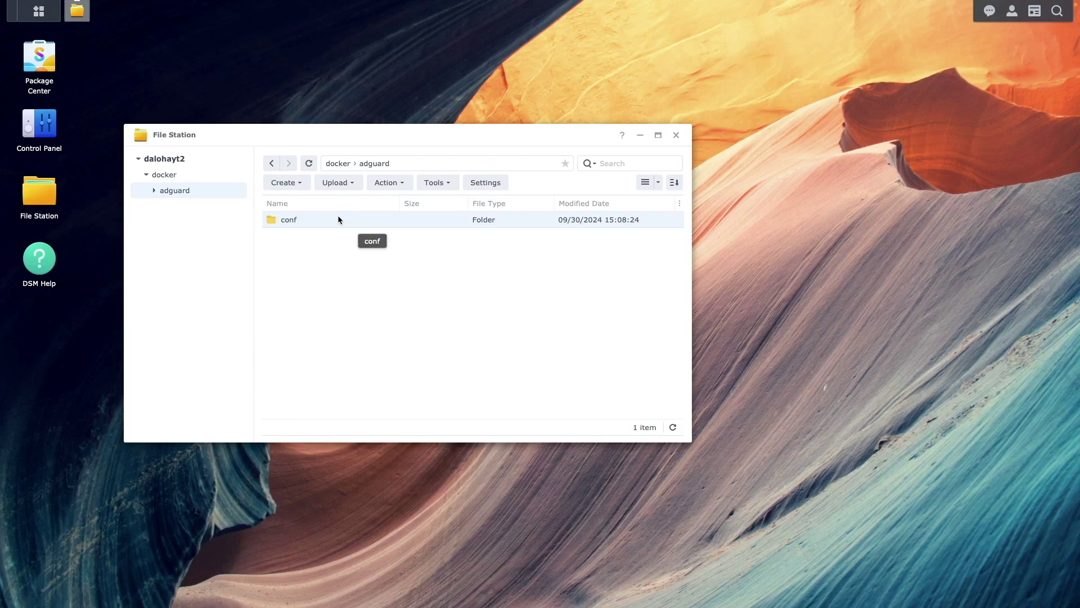
{"action": "left_click", "coordinate": [284, 182]}
{"action": "left_click", "coordinate": [310, 203]}
{"action": "type", "text": "work"}
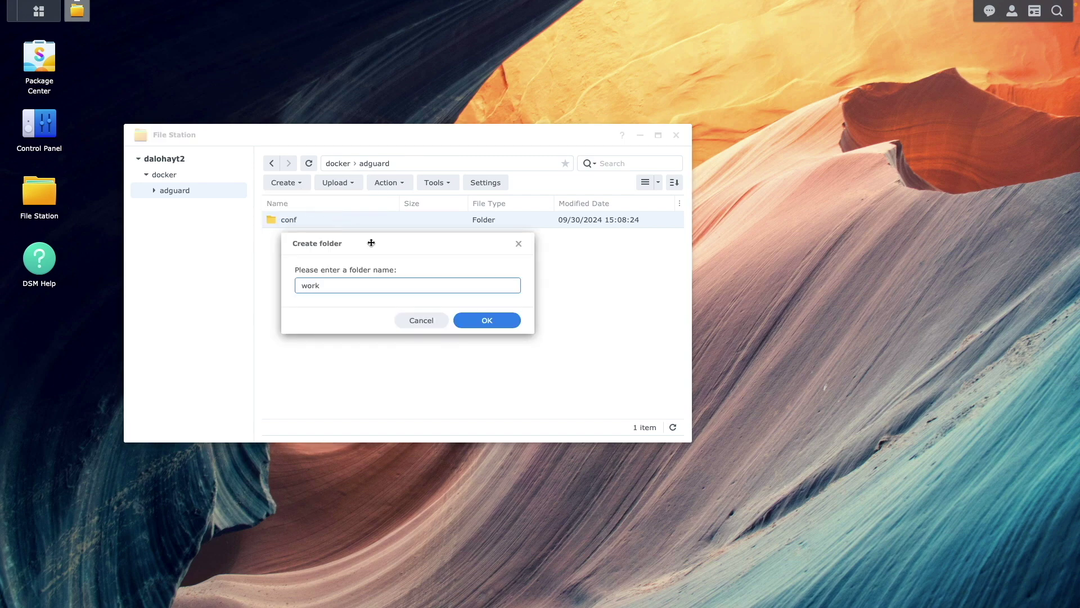
{"action": "left_click", "coordinate": [464, 321]}
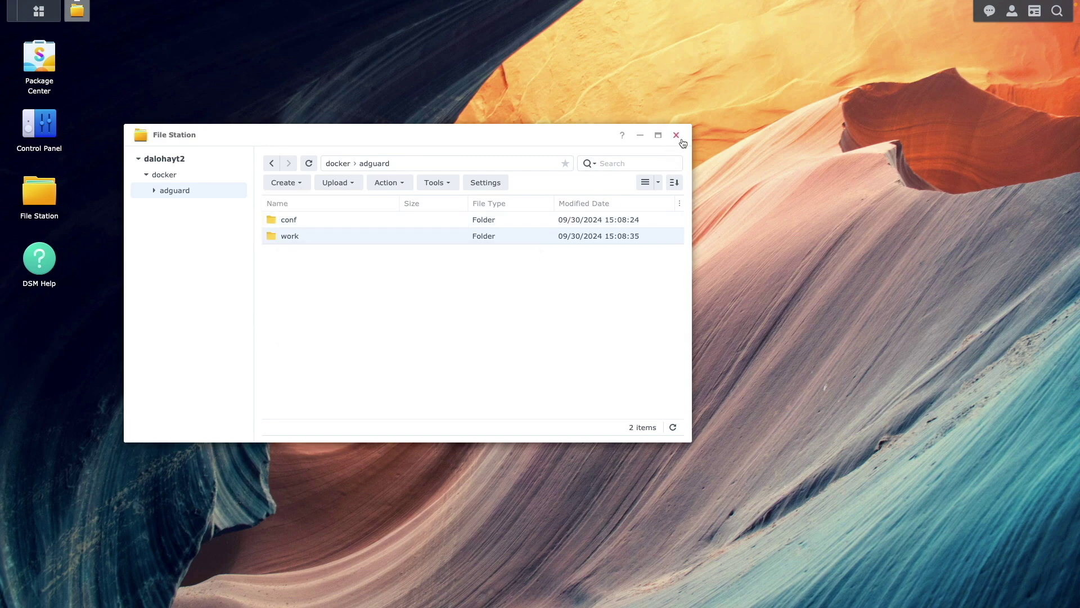
{"action": "left_click", "coordinate": [677, 136]}
Enable the SSH service on port 22 under Terminal & SNMP and apply it
{"action": "left_click", "coordinate": [50, 130]}
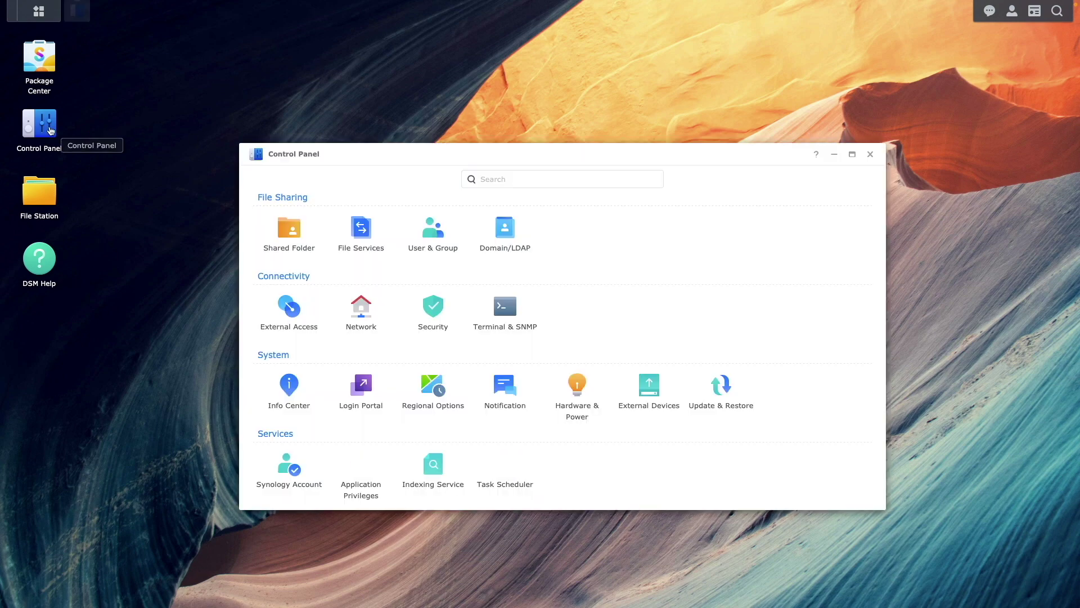
{"action": "left_click", "coordinate": [495, 317]}
{"action": "left_click", "coordinate": [434, 258]}
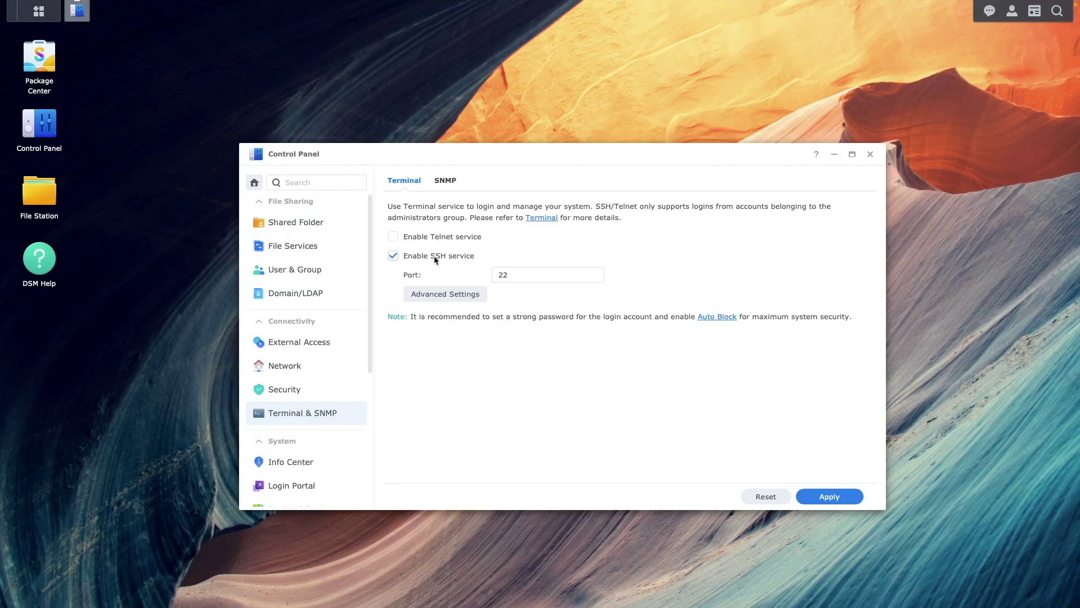
{"action": "left_click", "coordinate": [810, 494]}
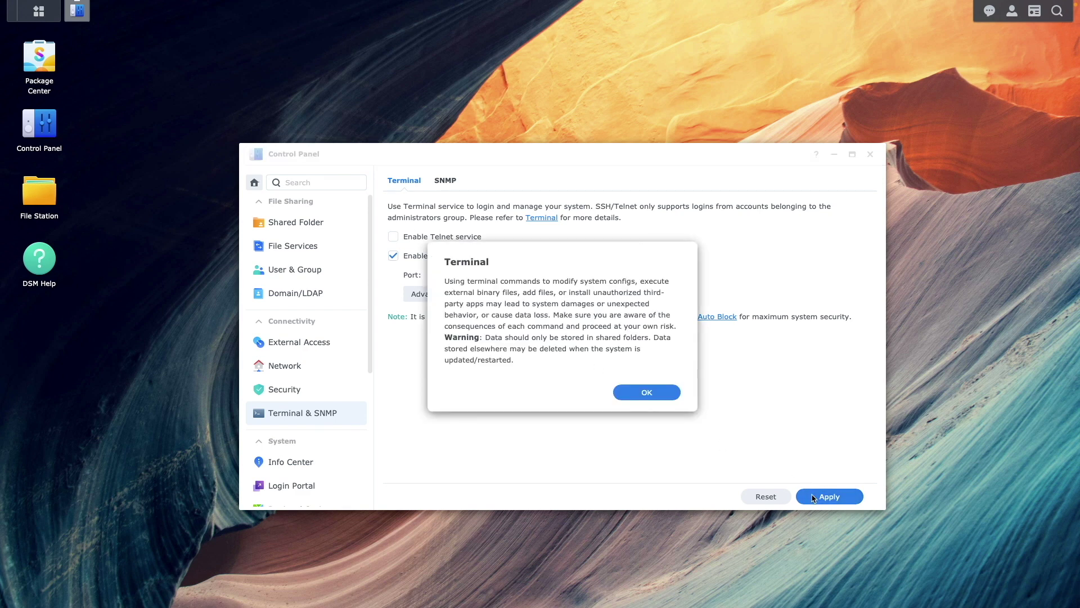
{"action": "left_click", "coordinate": [675, 395]}
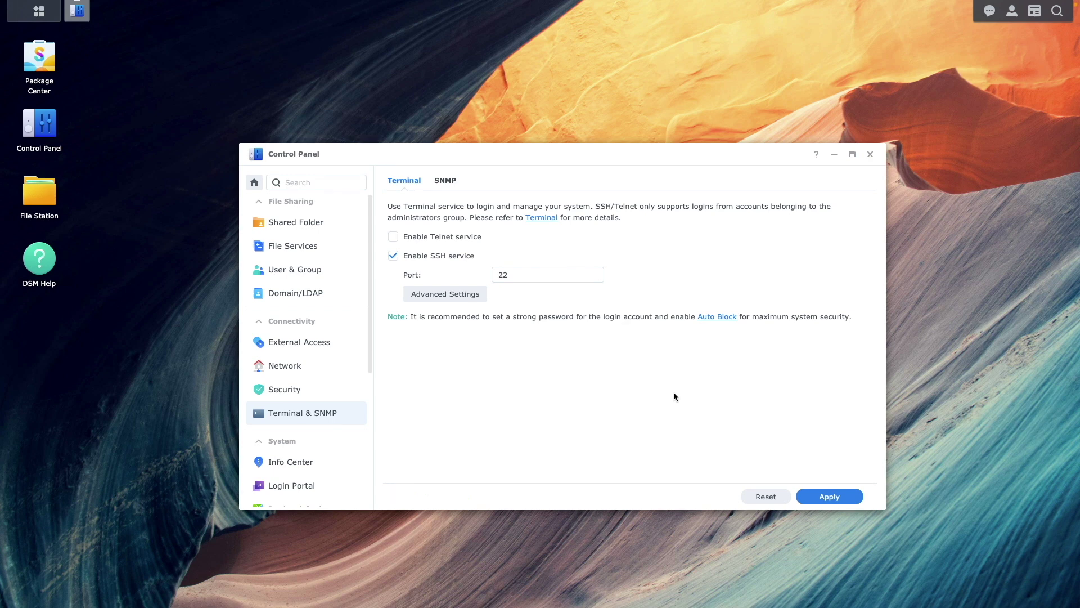
{"action": "left_click", "coordinate": [870, 155]}
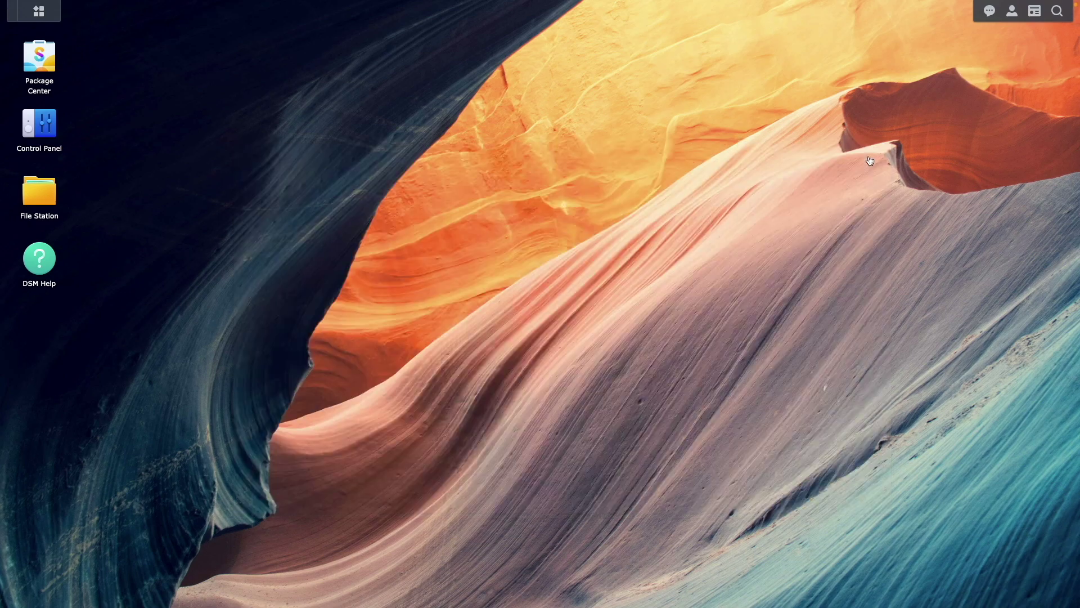
Launch Container Manager and begin creating a new project
{"action": "left_click", "coordinate": [32, 18]}
{"action": "left_click", "coordinate": [759, 178]}
{"action": "left_click_drag", "start_coordinate": [759, 176], "coordinate": [582, 136]}
{"action": "left_click", "coordinate": [297, 195]}
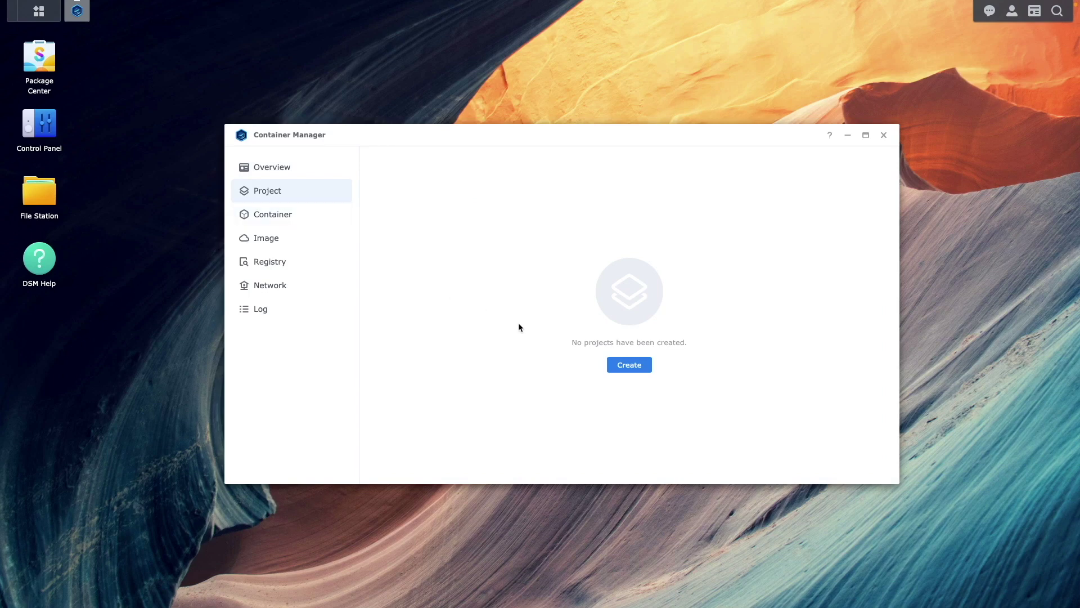
{"action": "left_click", "coordinate": [613, 366]}
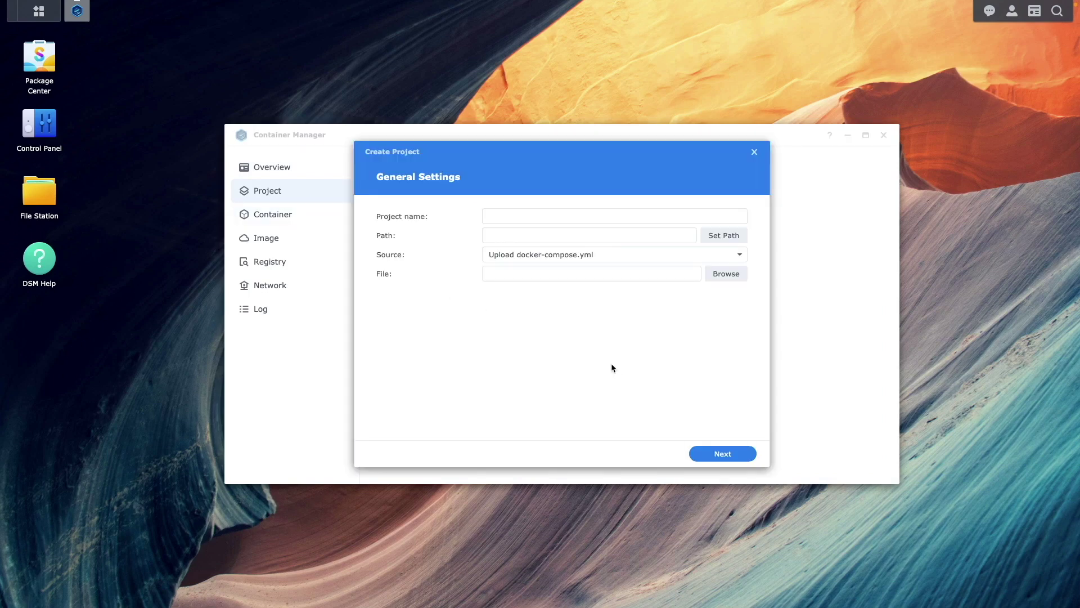
Name the project 'adguard', set path /docker/adguard, and choose Create docker-compose.yml
{"action": "left_click", "coordinate": [572, 216]}
{"action": "type", "text": "adguard"}
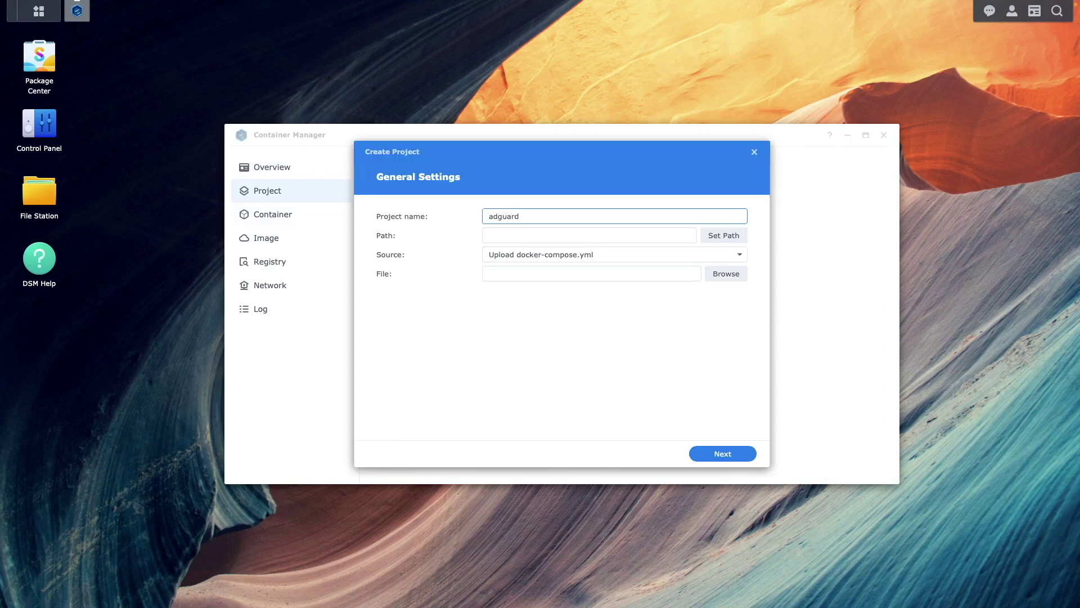
{"action": "left_click", "coordinate": [720, 236]}
{"action": "left_click", "coordinate": [460, 219]}
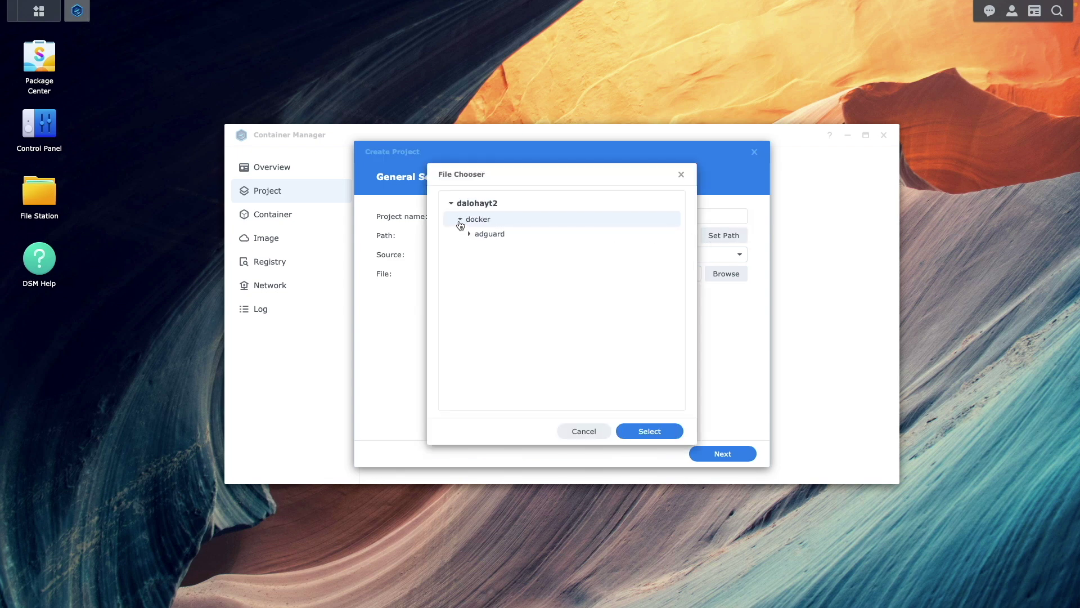
{"action": "left_click", "coordinate": [484, 236]}
{"action": "left_click", "coordinate": [641, 431]}
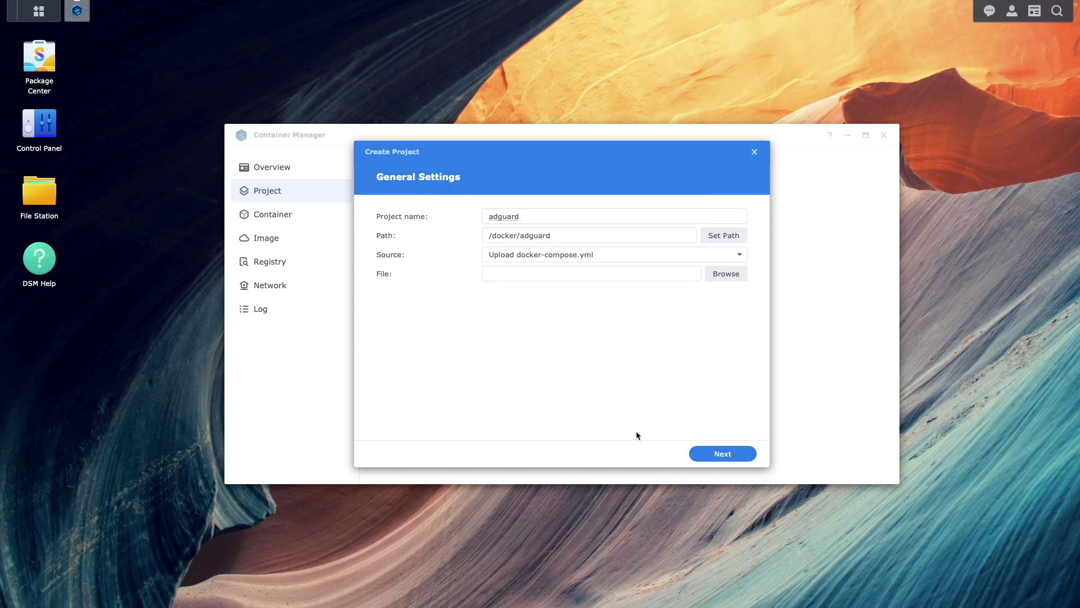
{"action": "left_click", "coordinate": [667, 256]}
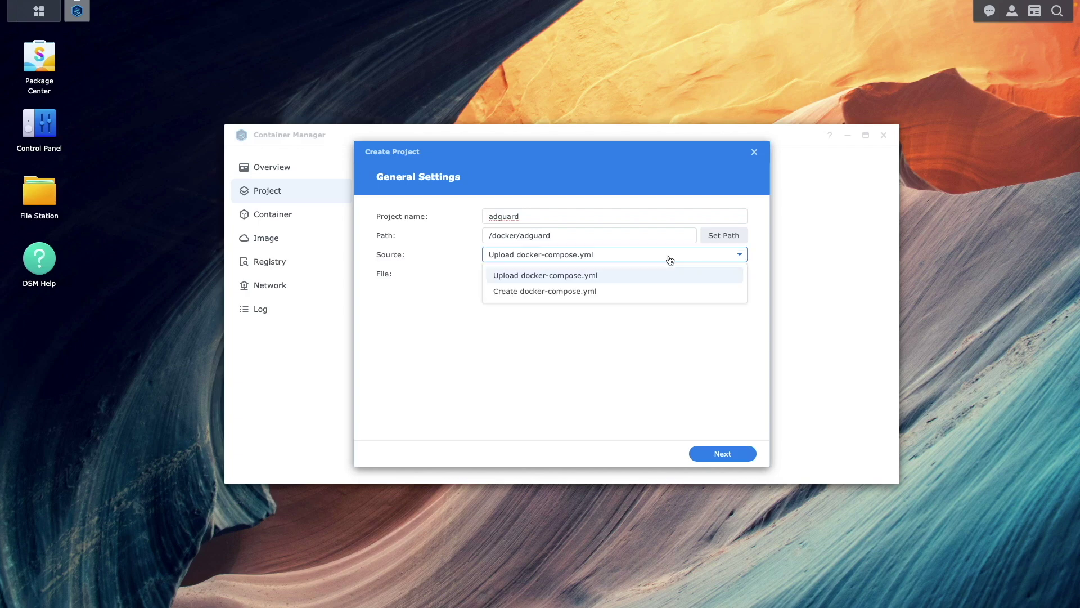
{"action": "left_click", "coordinate": [650, 292]}
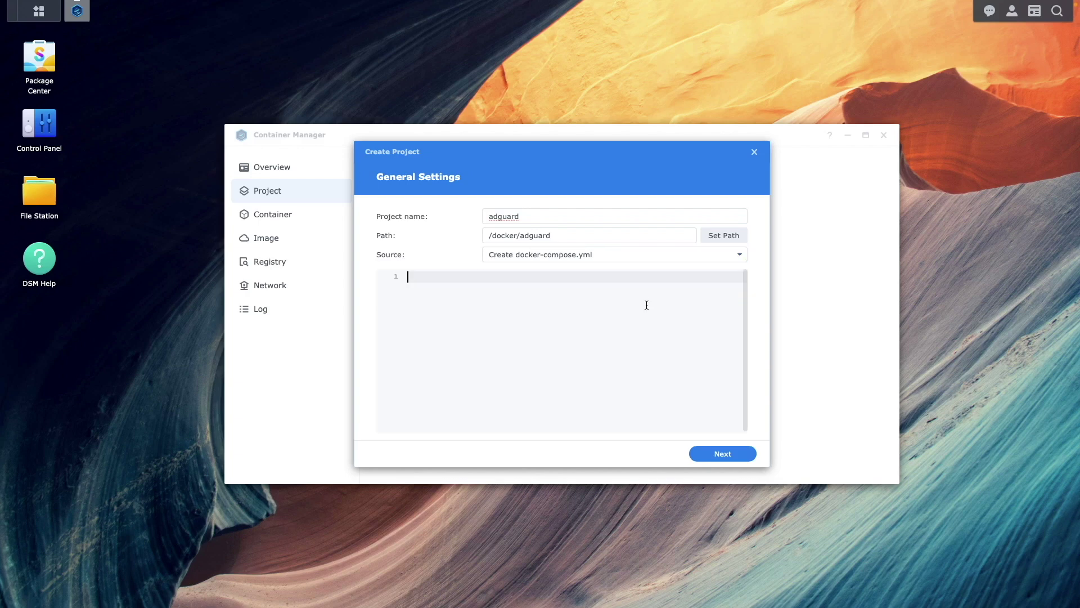
Paste the compose YAML with macvlan and bridge networks, then connect to the NAS over SSH
{"action": "key", "text": "ctrl+v"}
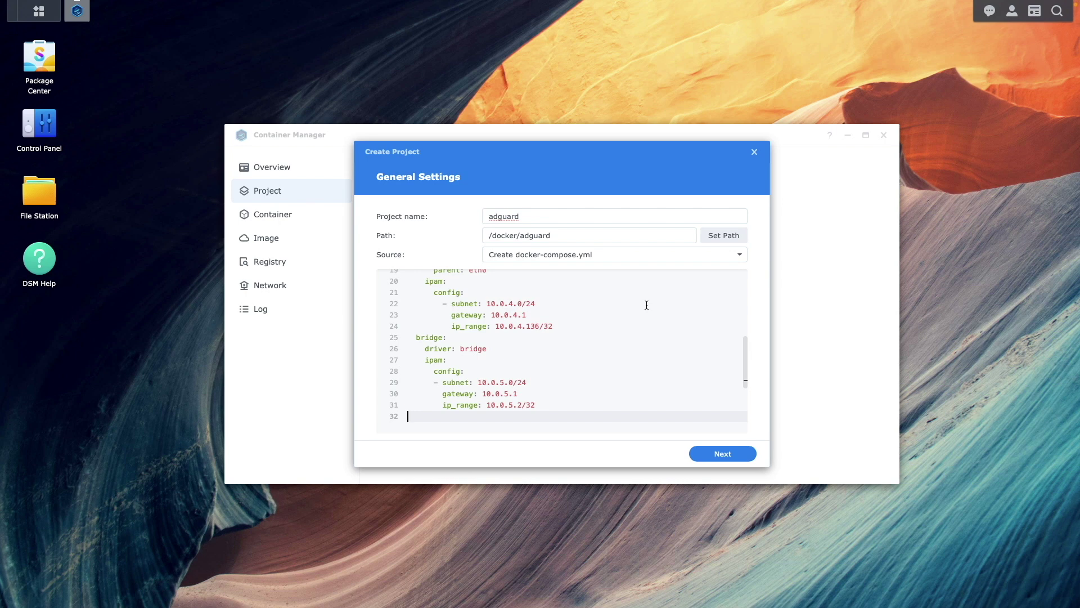
{"action": "key", "text": "Up"}
{"action": "key", "text": "Up"}
{"action": "key", "text": "Up"}
{"action": "key", "text": "Up"}
{"action": "key", "text": "Up"}
{"action": "key", "text": "Up"}
{"action": "key", "text": "Up"}
{"action": "key", "text": "Up"}
{"action": "key", "text": "Up"}
{"action": "key", "text": "Up"}
{"action": "key", "text": "Up"}
{"action": "key", "text": "Up"}
{"action": "key", "text": "Up"}
{"action": "key", "text": "Up"}
{"action": "key", "text": "Up"}
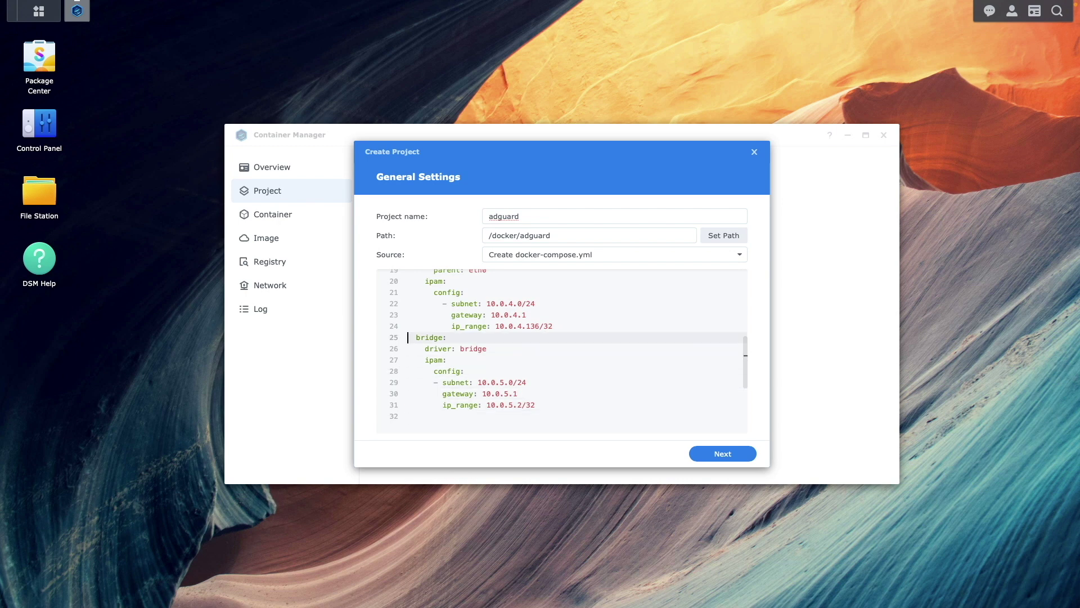
{"action": "key", "text": "Up"}
{"action": "key", "text": "Up"}
{"action": "key", "text": "Up"}
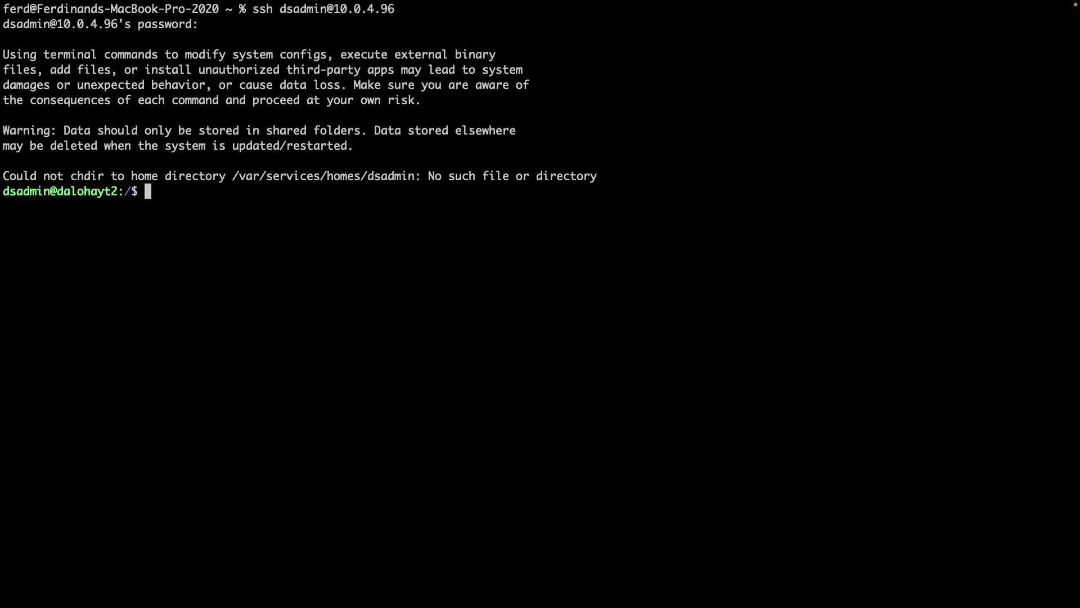
Run ifconfig on the NAS to list its network interfaces
{"action": "type", "text": "ifconfig"}
{"action": "key", "text": "Return"}
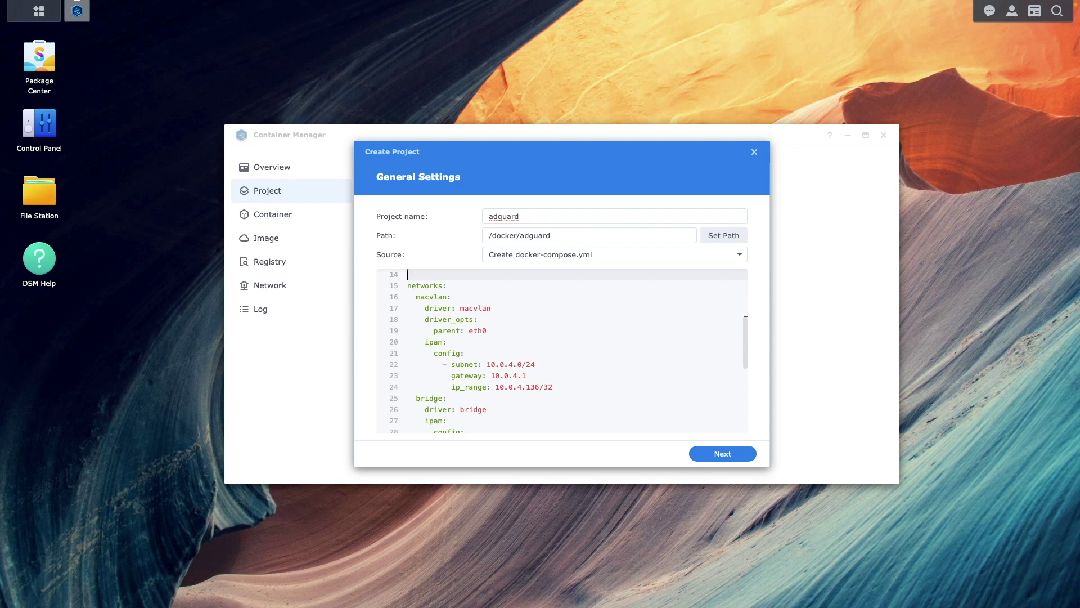
Review the compose file: bridge network 10.0.5.0/24, service IPs 10.0.4.136 and 10.0.5.2
{"action": "key", "text": "Down"}
{"action": "key", "text": "Down"}
{"action": "key", "text": "Down"}
{"action": "key", "text": "Down"}
{"action": "key", "text": "Down"}
{"action": "key", "text": "Down"}
{"action": "key", "text": "Down"}
{"action": "key", "text": "Down"}
{"action": "key", "text": "Down"}
{"action": "key", "text": "Down"}
{"action": "key", "text": "Down"}
{"action": "key", "text": "Down"}
{"action": "key", "text": "Down"}
{"action": "key", "text": "Down"}
{"action": "key", "text": "Down"}
{"action": "key", "text": "Down"}
{"action": "key", "text": "Down"}
{"action": "key", "text": "Down"}
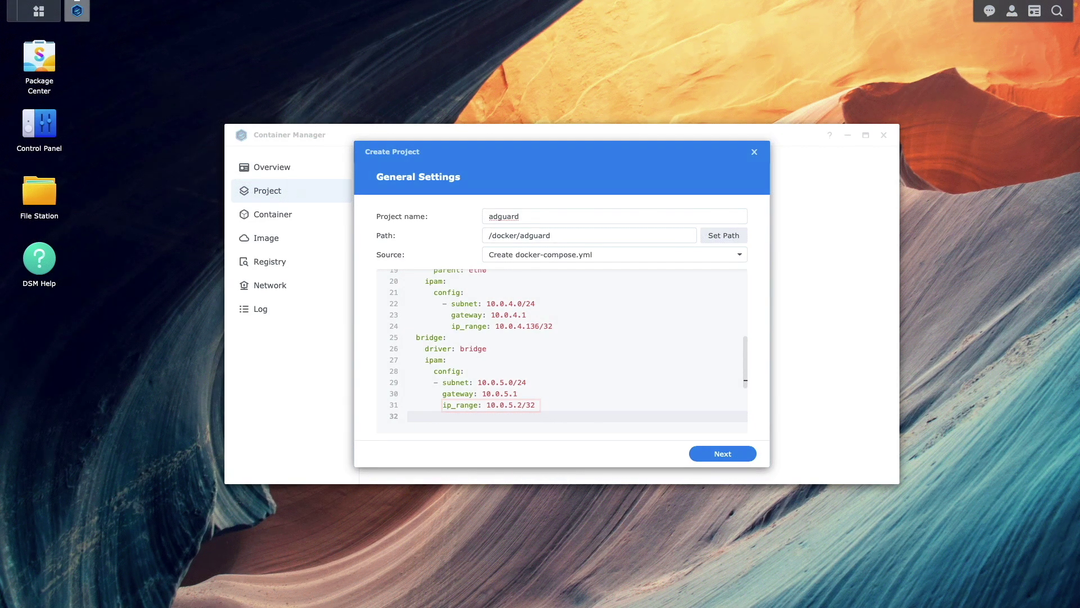
{"action": "left_click", "coordinate": [408, 405]}
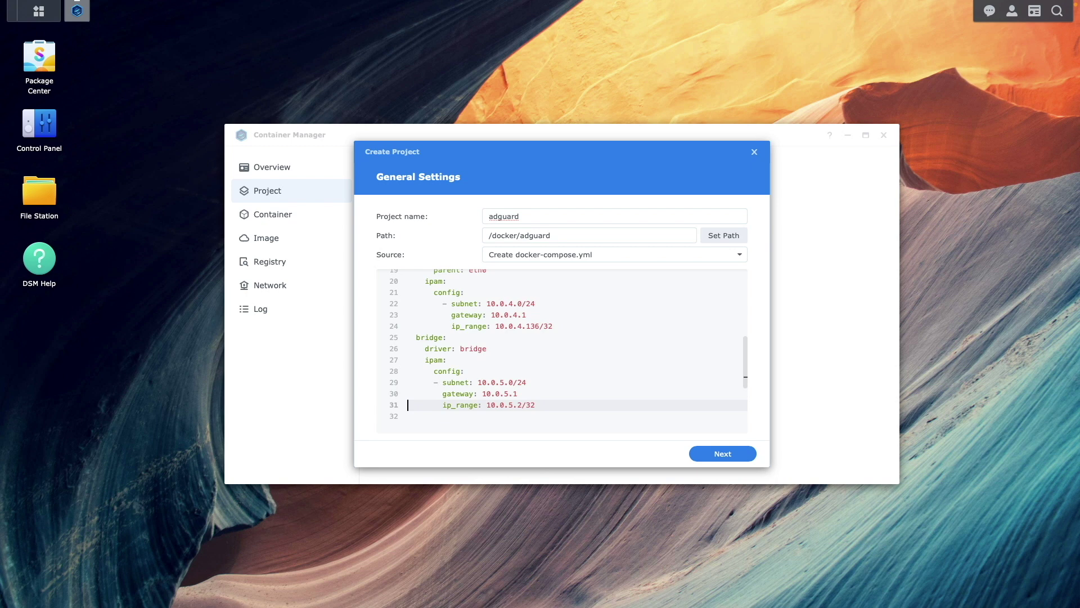
{"action": "key", "text": "Up"}
{"action": "key", "text": "Up"}
{"action": "key", "text": "Up"}
{"action": "key", "text": "Up"}
{"action": "key", "text": "Up"}
{"action": "key", "text": "Up"}
{"action": "key", "text": "Up"}
{"action": "key", "text": "Up"}
{"action": "key", "text": "Up"}
{"action": "key", "text": "Up"}
{"action": "key", "text": "Up"}
{"action": "key", "text": "Up"}
{"action": "key", "text": "Up"}
{"action": "key", "text": "Up"}
{"action": "key", "text": "Up"}
{"action": "key", "text": "Up"}
{"action": "key", "text": "Up"}
{"action": "key", "text": "Up"}
{"action": "key", "text": "Up"}
{"action": "key", "text": "Up"}
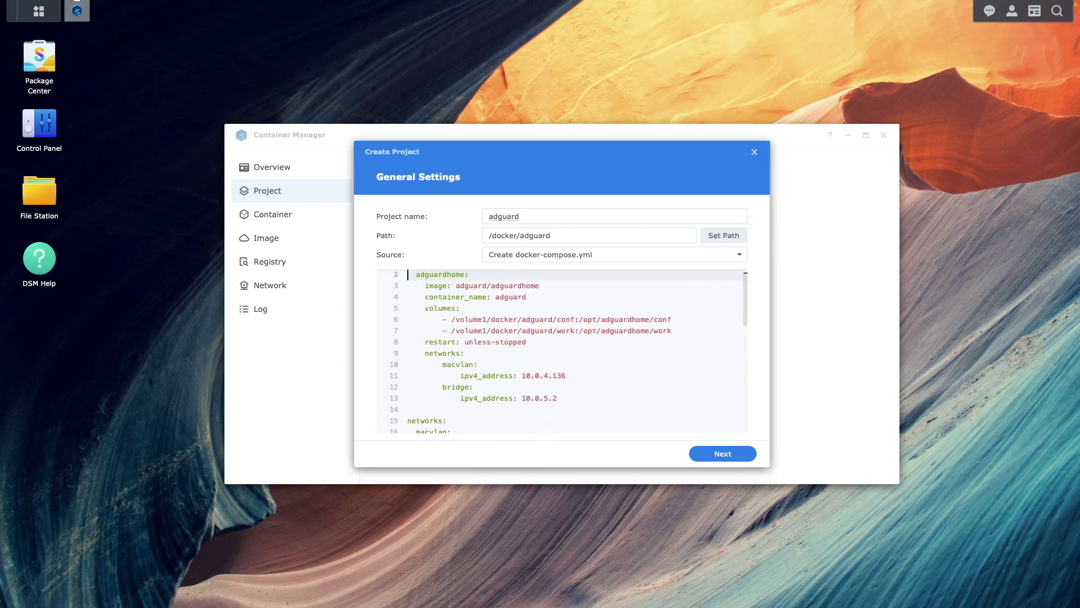
{"action": "key", "text": "Up"}
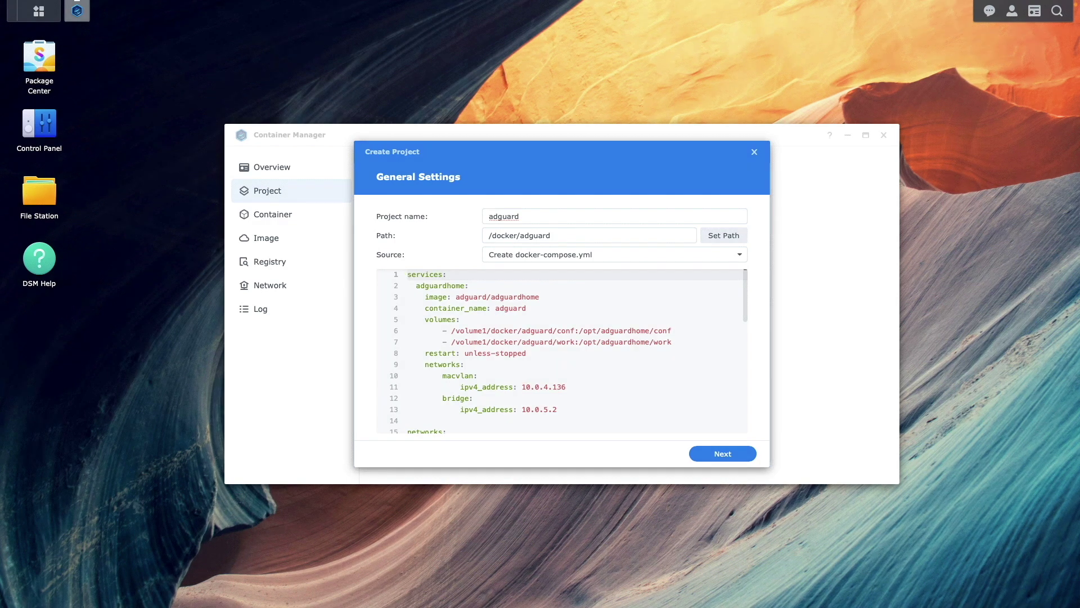
Finish the project wizard without Web Station so the adguard project builds and starts
{"action": "left_click", "coordinate": [701, 453]}
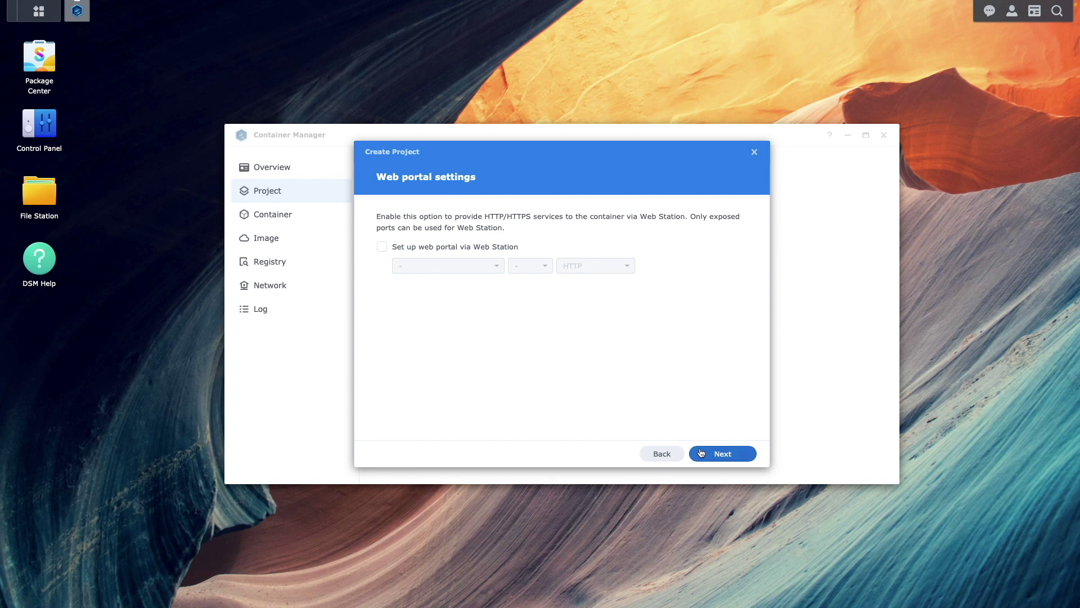
{"action": "left_click", "coordinate": [701, 453]}
{"action": "left_click", "coordinate": [700, 452]}
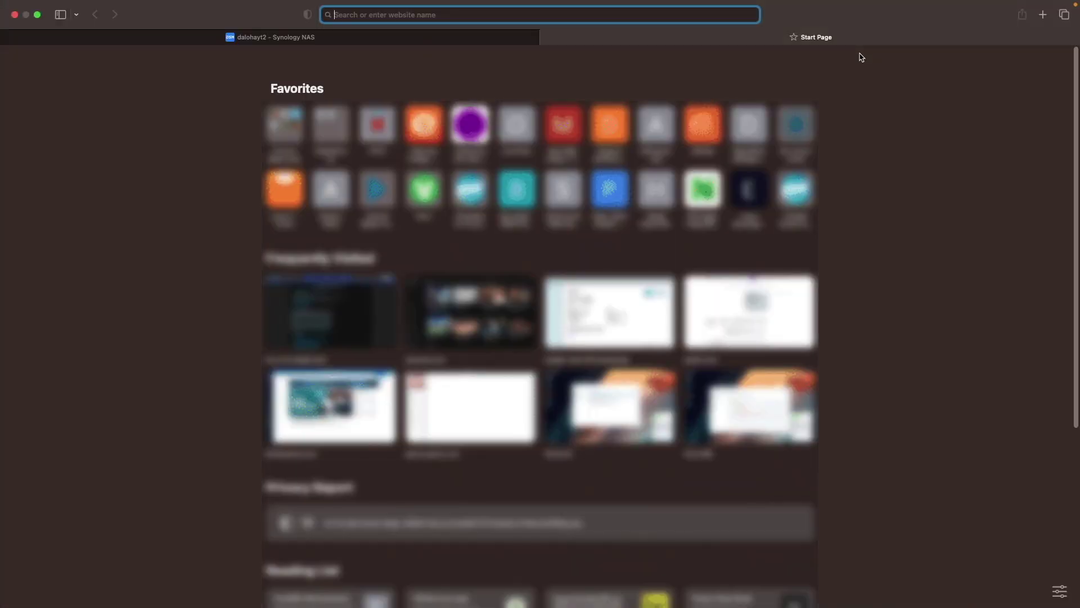
Load 10.0.4.136:3000 in Safari
{"action": "type", "text": "10.0.4.136"}
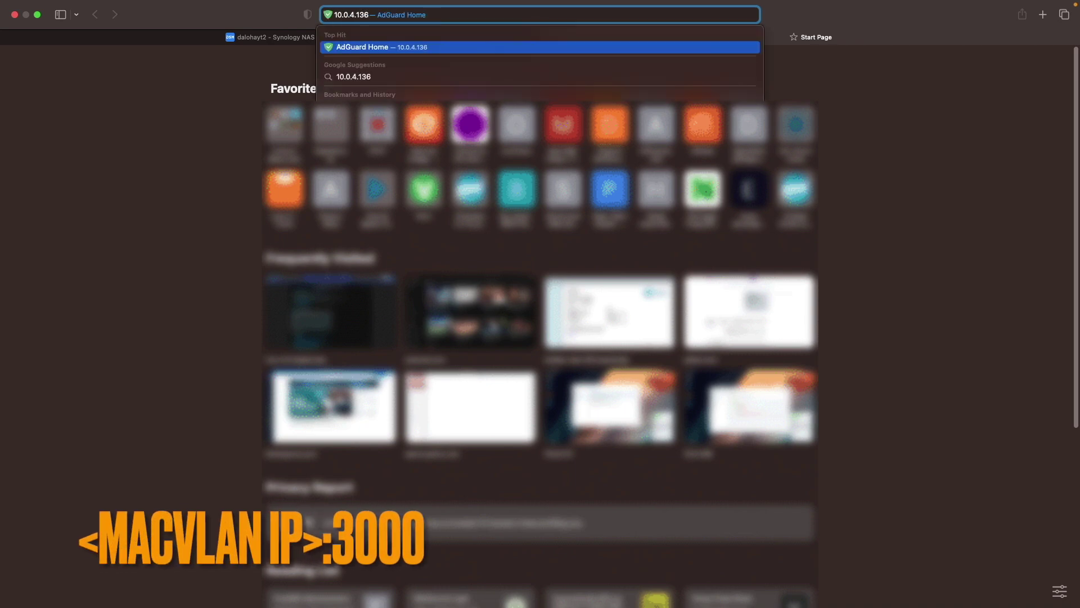
{"action": "type", "text": ":3000"}
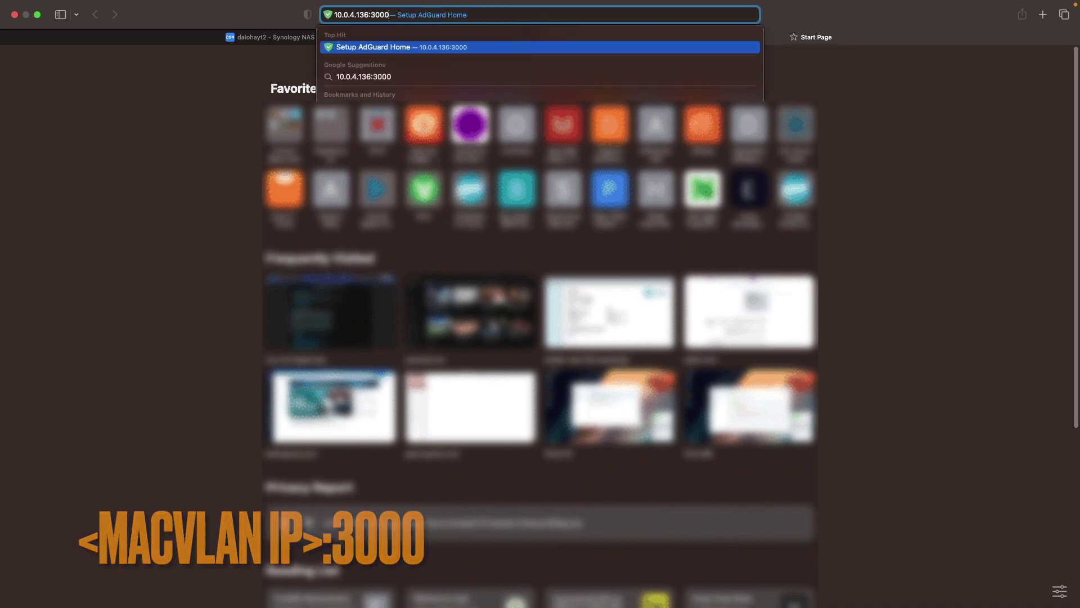
{"action": "key", "text": "Return"}
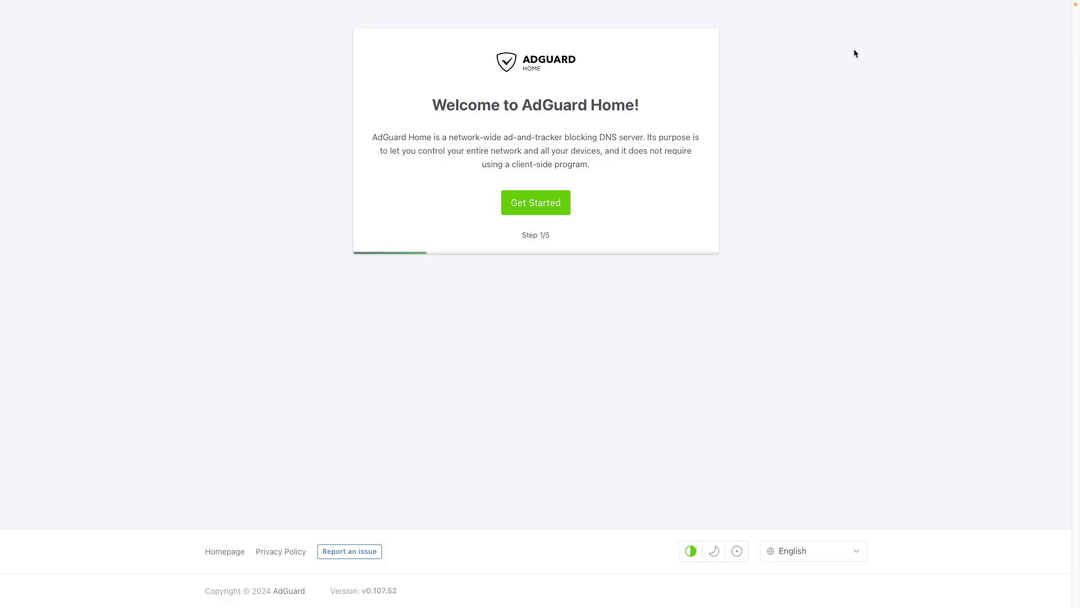
Limit the admin interface to eth1 - 10.0.4.136 and keep DNS on all interfaces
{"action": "left_click", "coordinate": [567, 200]}
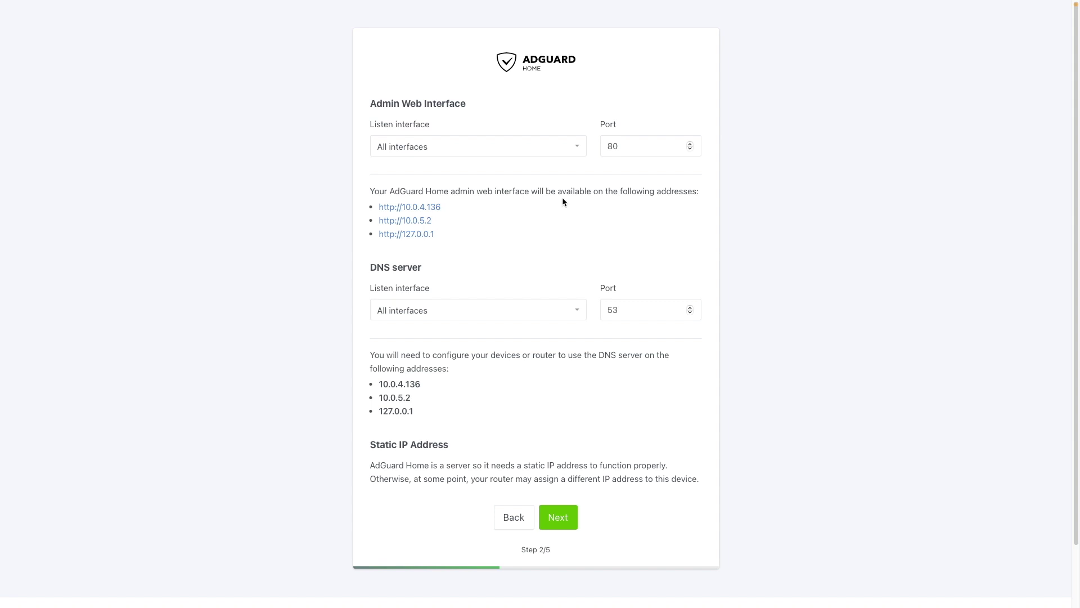
{"action": "left_click", "coordinate": [577, 149]}
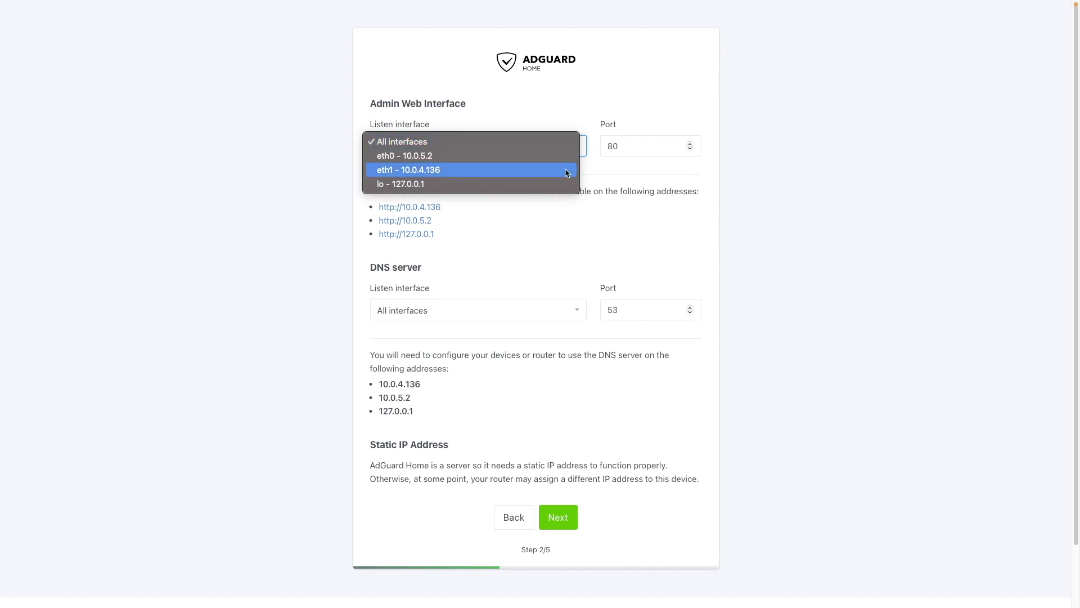
{"action": "left_click", "coordinate": [567, 170]}
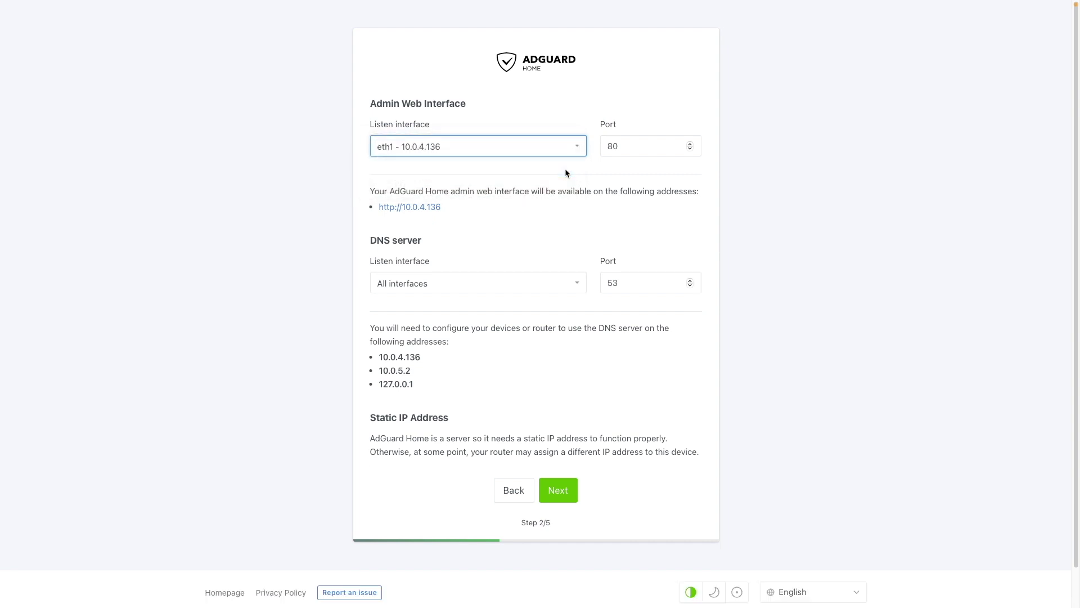
{"action": "left_click", "coordinate": [579, 284]}
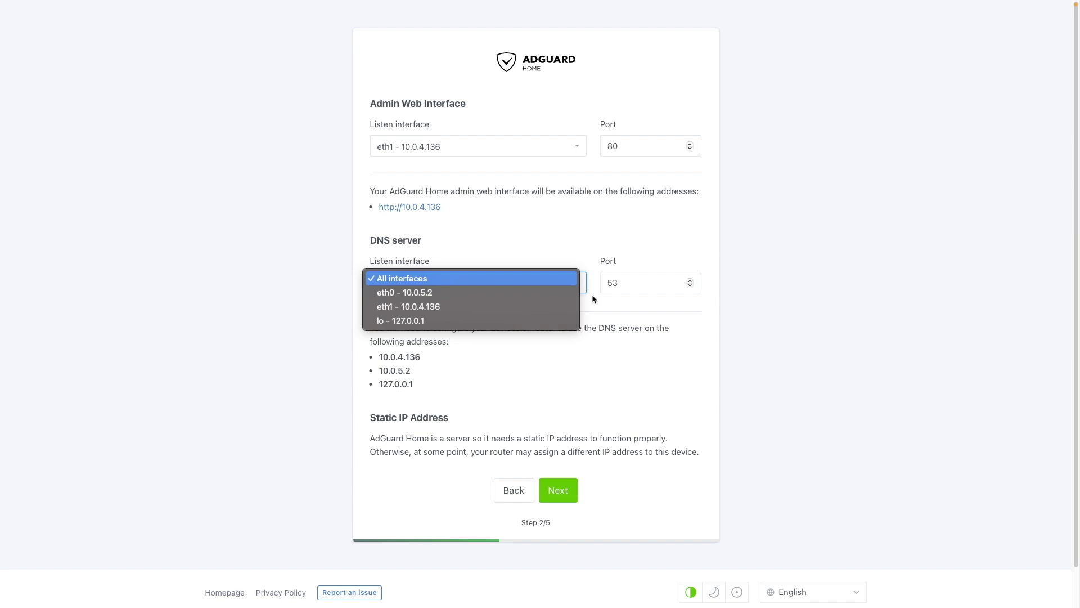
{"action": "left_click", "coordinate": [597, 302]}
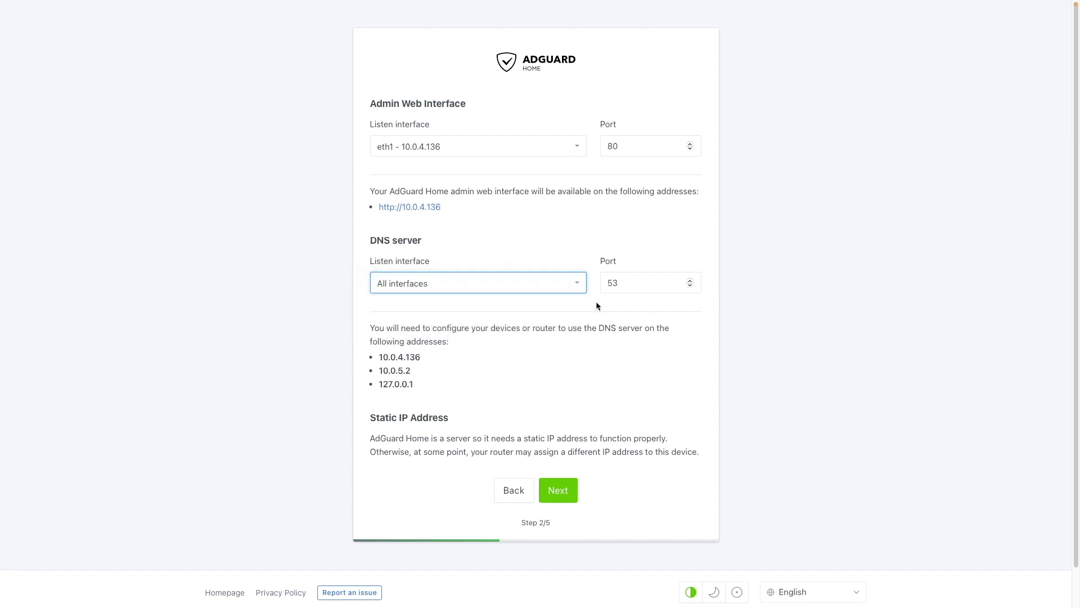
{"action": "left_click", "coordinate": [557, 490]}
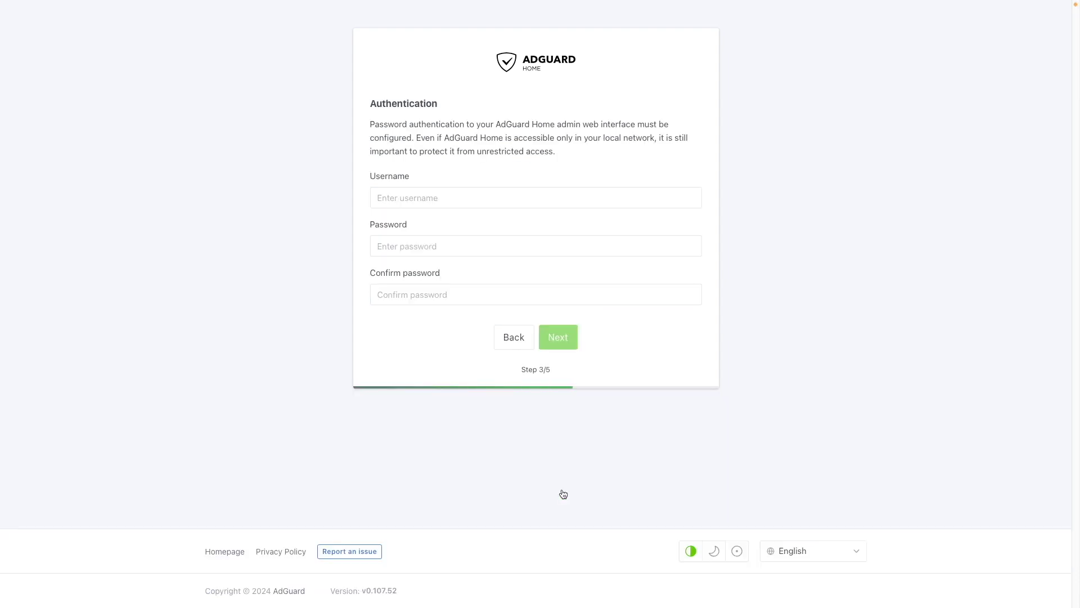
Enter an admin username and password, then finish the remaining setup steps
{"action": "left_click", "coordinate": [413, 198]}
{"action": "type", "text": "agadmin"}
{"action": "key", "text": "Tab"}
{"action": "type", "text": "a"}
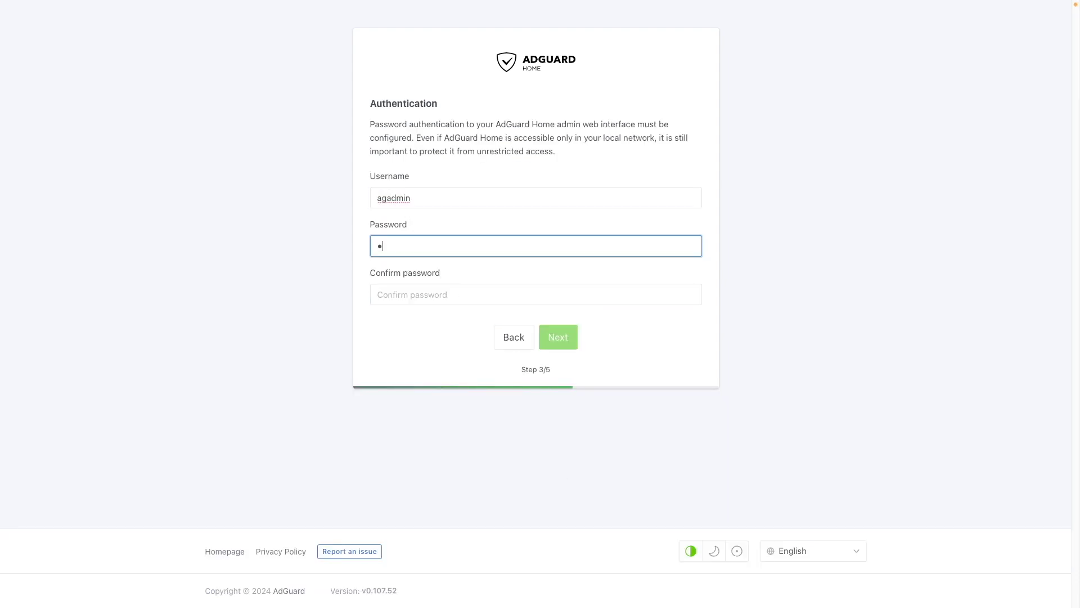
{"action": "type", "text": "••••••••••"}
{"action": "key", "text": "Tab"}
{"action": "type", "text": "•••••••••••"}
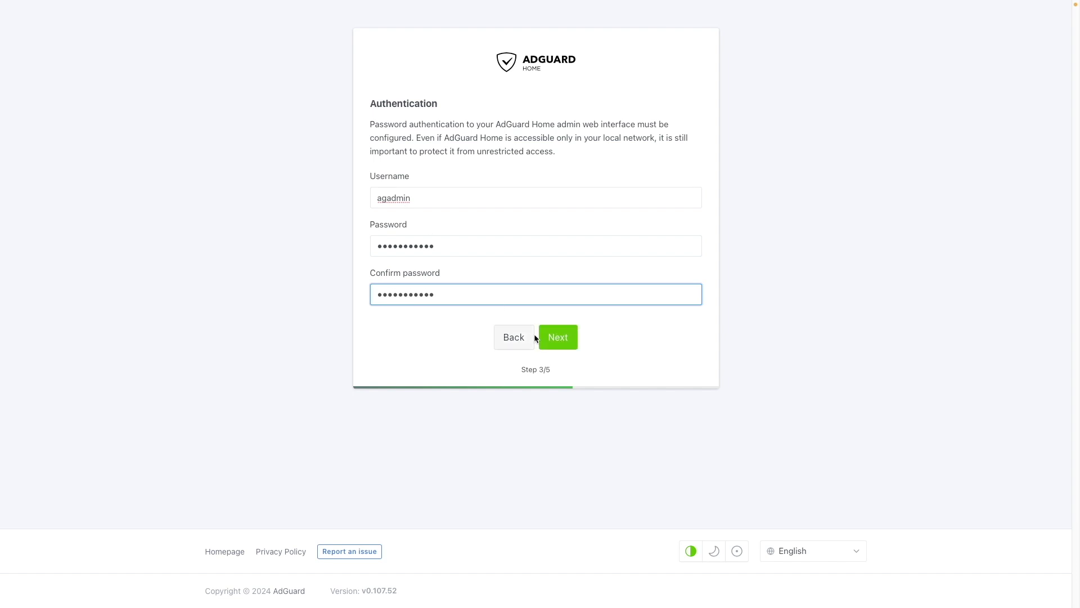
{"action": "left_click", "coordinate": [548, 339]}
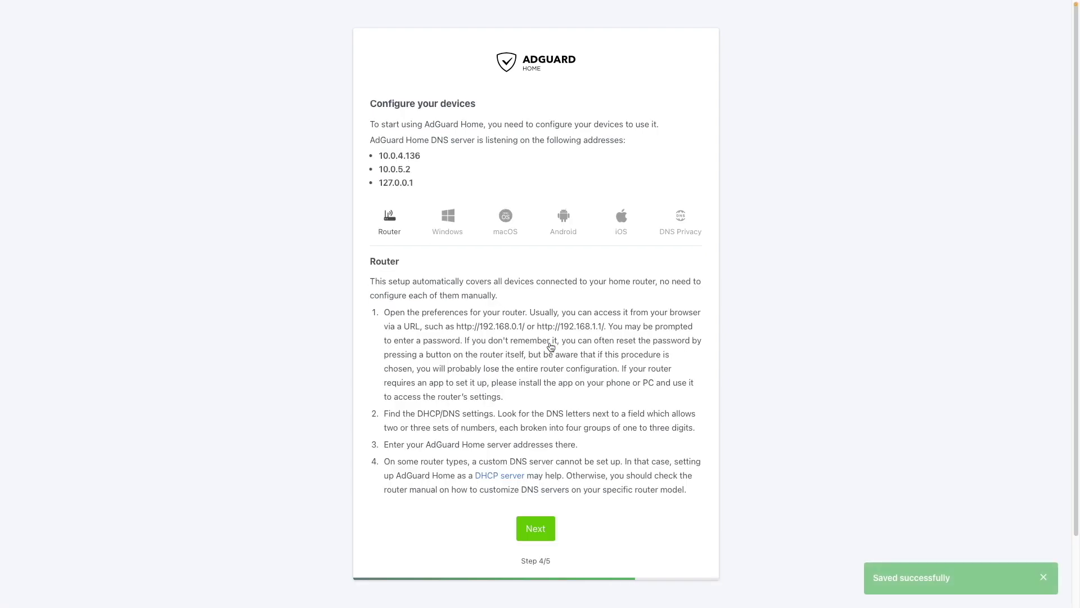
{"action": "left_click", "coordinate": [550, 526]}
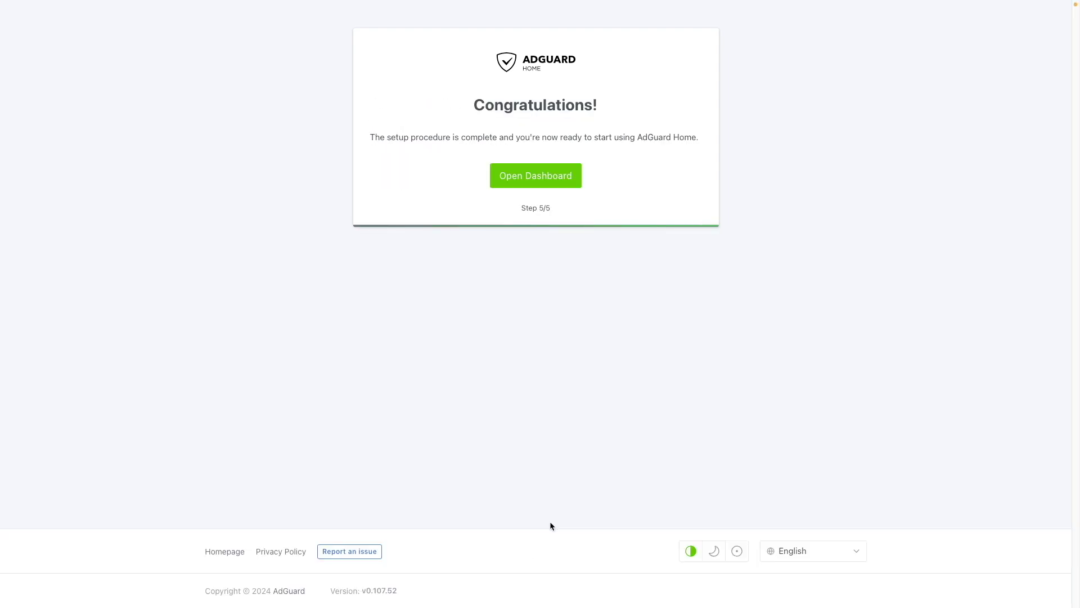
{"action": "left_click", "coordinate": [553, 182]}
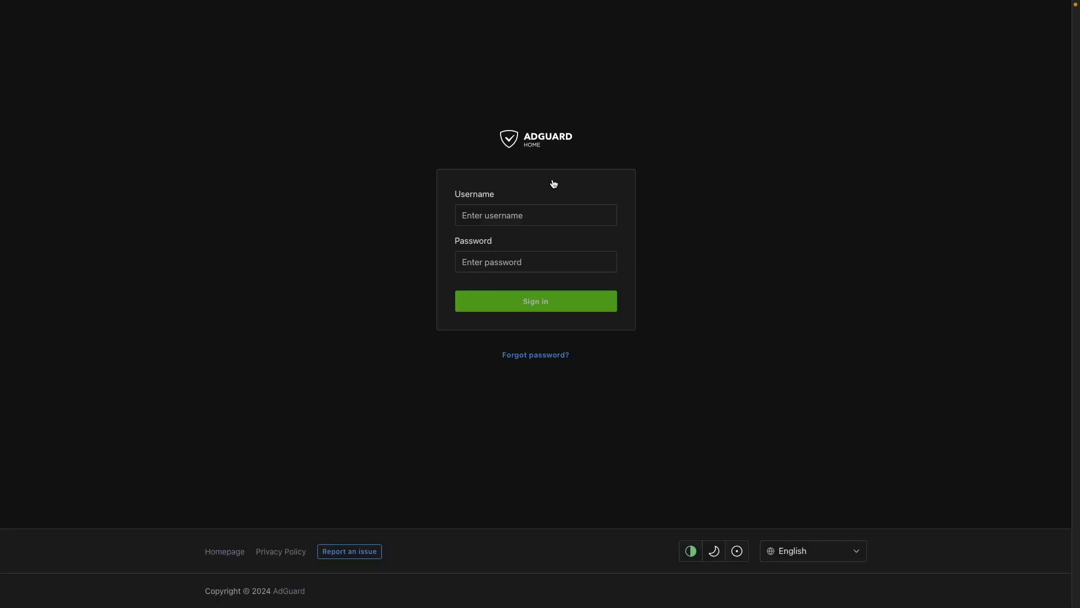
Check the AdGuard Home login page's address in the browser bar
{"action": "mouse_move", "coordinate": [568, 3]}
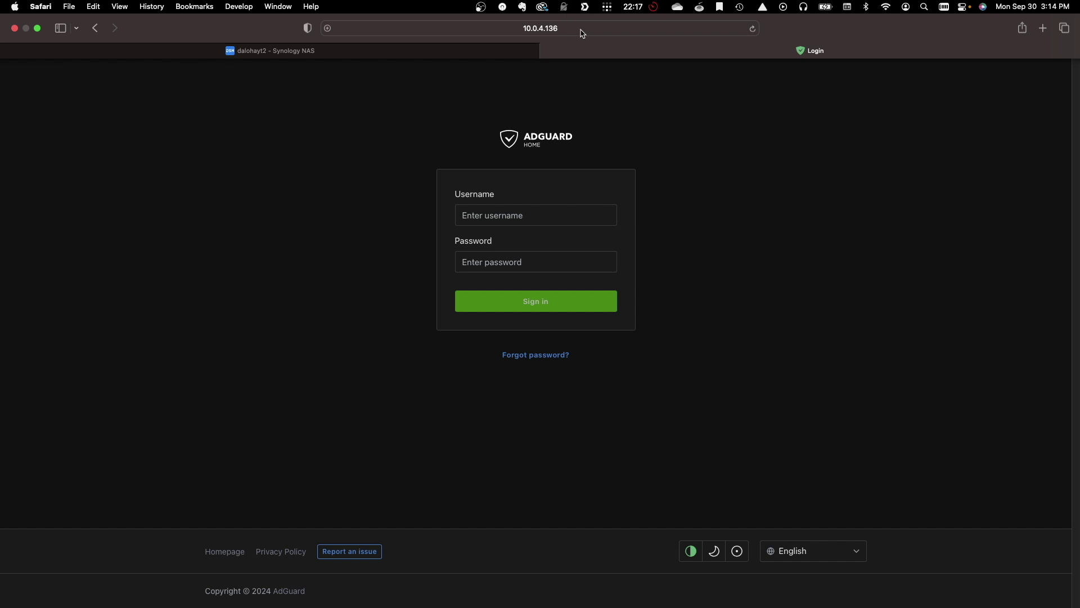
{"action": "left_click", "coordinate": [582, 29]}
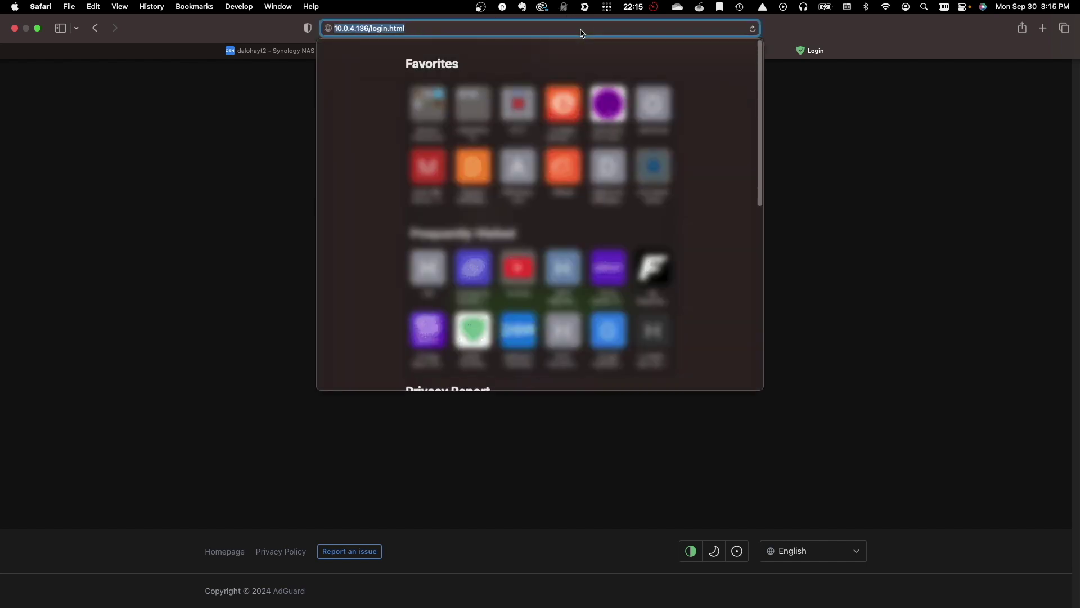
{"action": "left_click", "coordinate": [814, 188]}
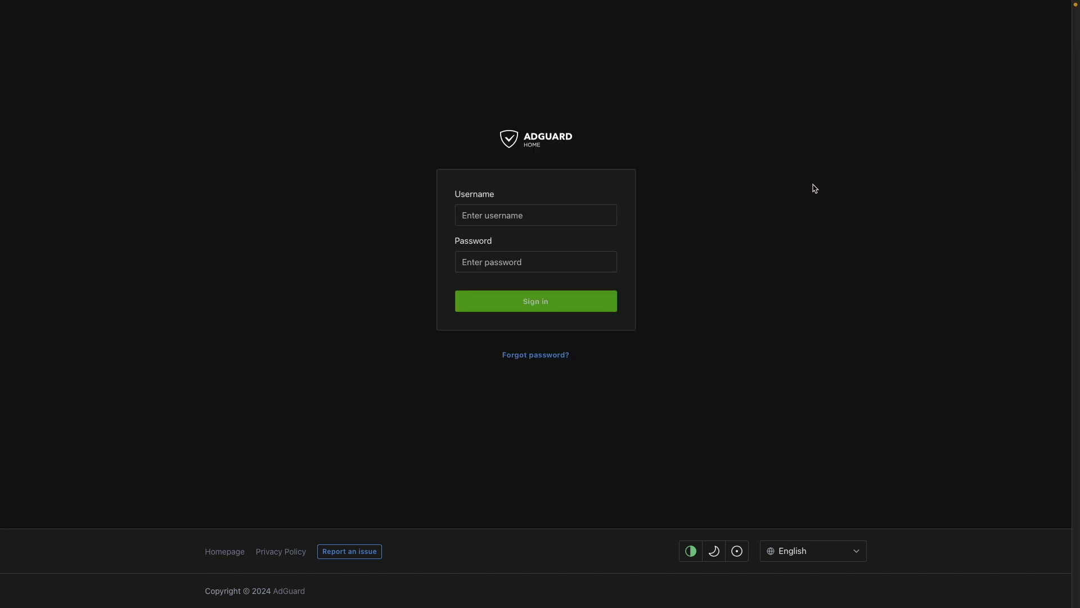
Sign in to AdGuard Home with the admin account's username and password
{"action": "left_click", "coordinate": [567, 212]}
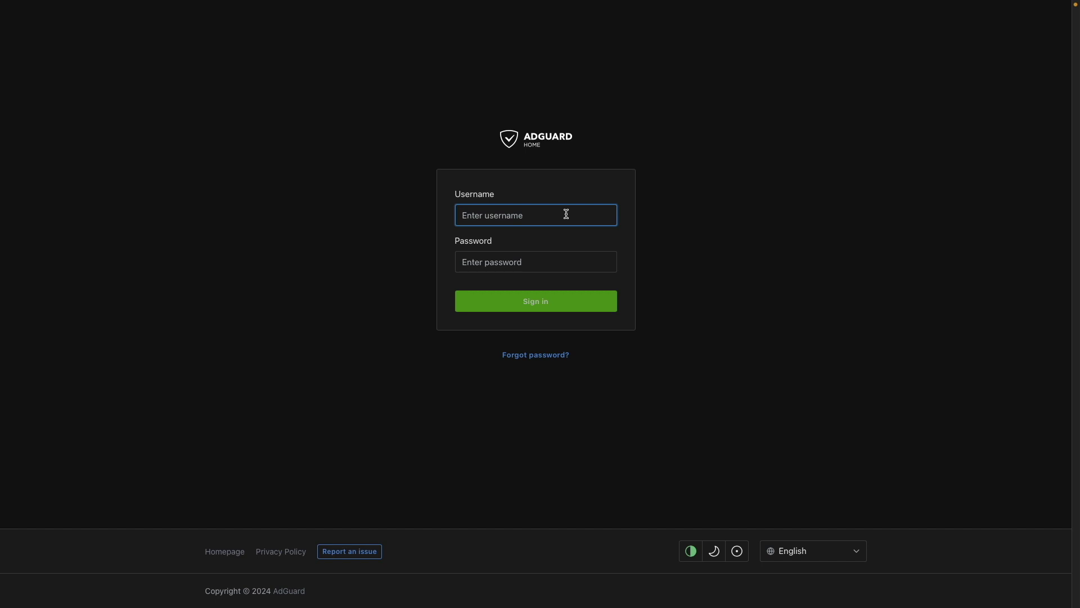
{"action": "type", "text": "agadmin"}
{"action": "key", "text": "Tab"}
{"action": "type", "text": "************"}
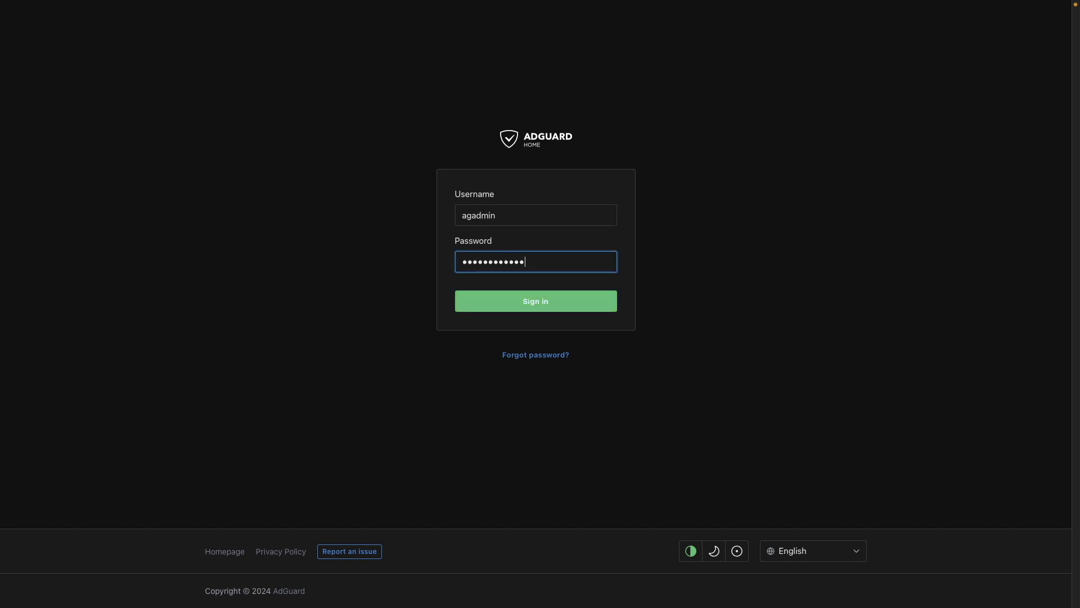
{"action": "left_click", "coordinate": [608, 302]}
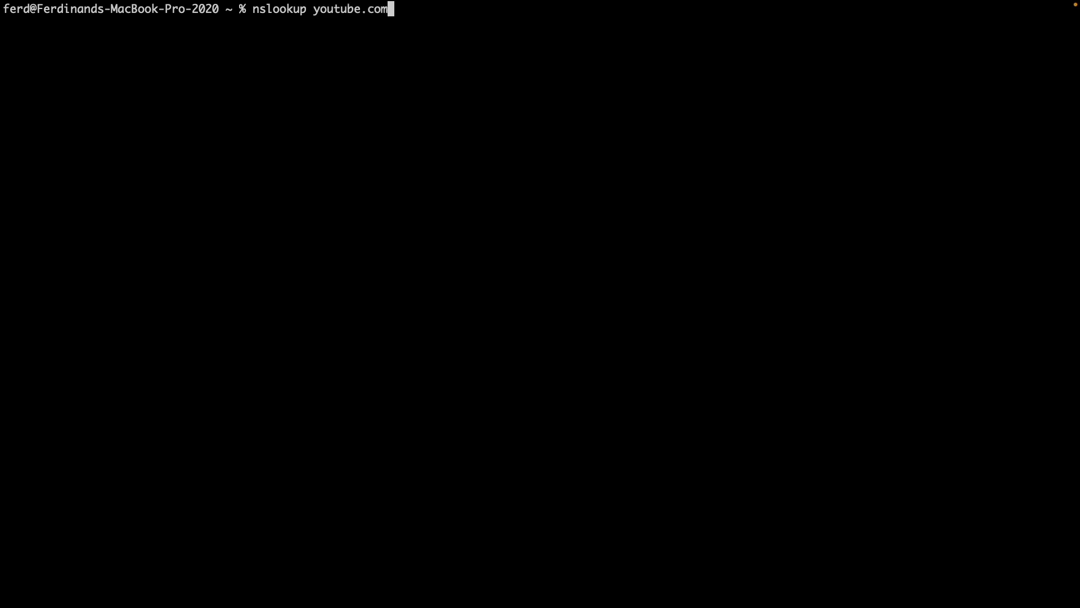
Run nslookup youtube.com against 10.0.4.136; the lookup times out with no servers reached
{"action": "type", "text": "10.0.4.136"}
{"action": "key", "text": "Return"}
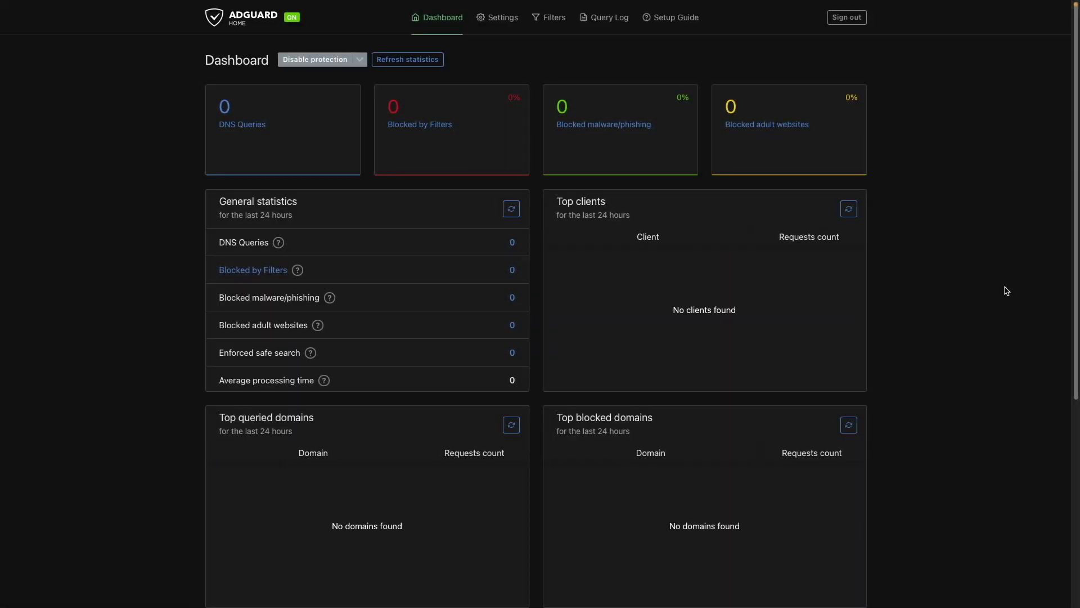
In DNS settings, replace the upstream servers with 94.140.14.14 and 94.140.15.15
{"action": "mouse_move", "coordinate": [504, 25]}
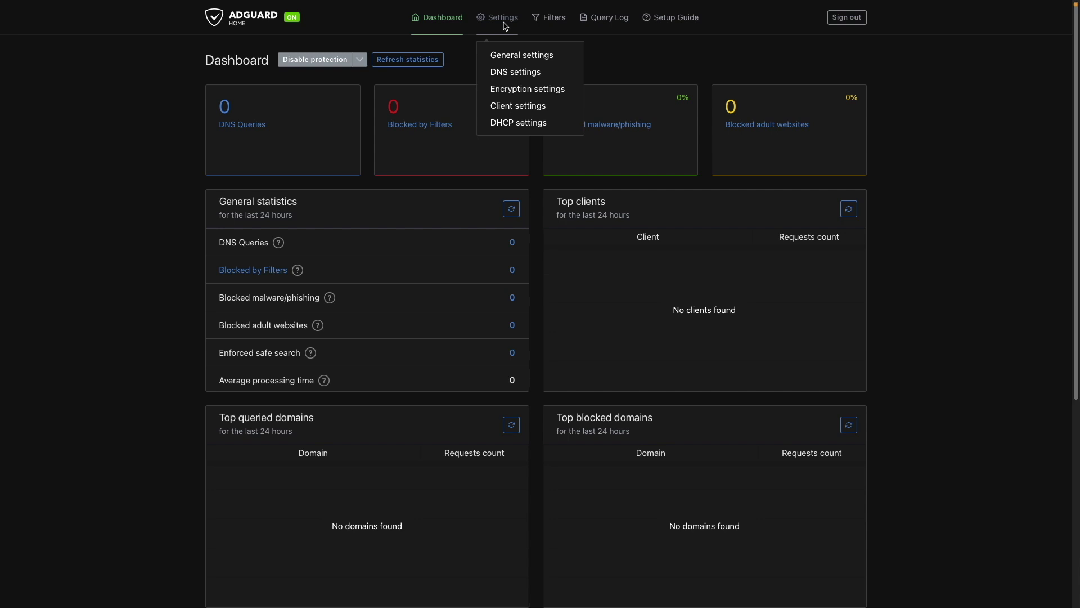
{"action": "left_click", "coordinate": [519, 72]}
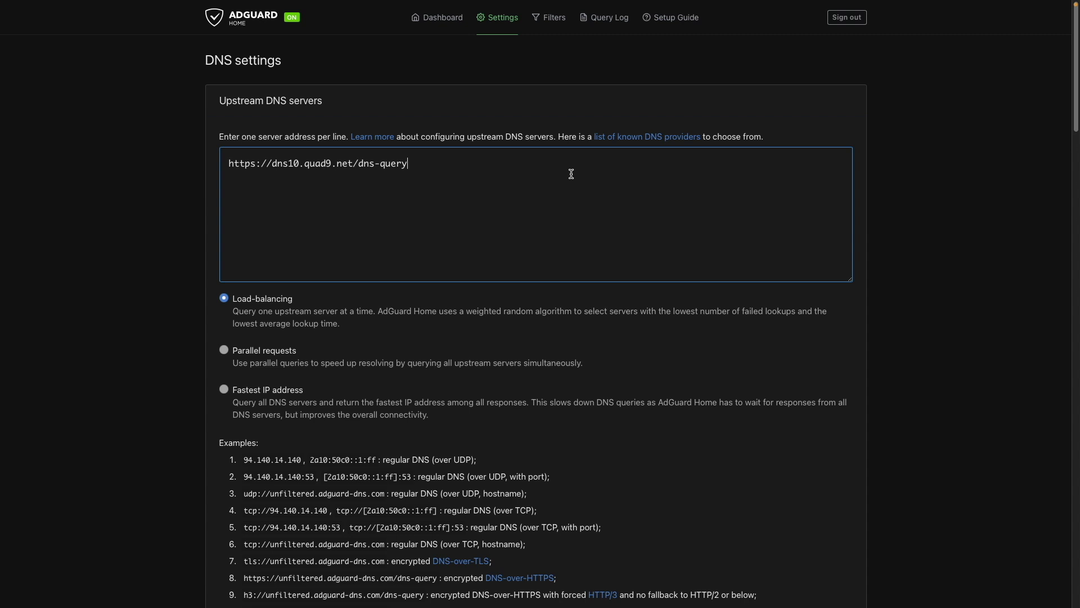
{"action": "key", "text": "shift+Left"}
{"action": "key", "text": "shift+Left"}
{"action": "key", "text": "shift+Left"}
{"action": "key", "text": "shift+Left"}
{"action": "key", "text": "shift+Left"}
{"action": "key", "text": "shift+Left"}
{"action": "key", "text": "shift+Left"}
{"action": "key", "text": "shift+Left"}
{"action": "key", "text": "shift+Left"}
{"action": "key", "text": "shift+Left"}
{"action": "key", "text": "shift+Left"}
{"action": "key", "text": "shift+Left"}
{"action": "key", "text": "shift+Left"}
{"action": "key", "text": "shift+Left"}
{"action": "key", "text": "shift+Left"}
{"action": "key", "text": "shift+Left"}
{"action": "key", "text": "shift+Left"}
{"action": "key", "text": "shift+Left"}
{"action": "key", "text": "shift+Left"}
{"action": "key", "text": "shift+Left"}
{"action": "type", "text": "94.140.14.14"}
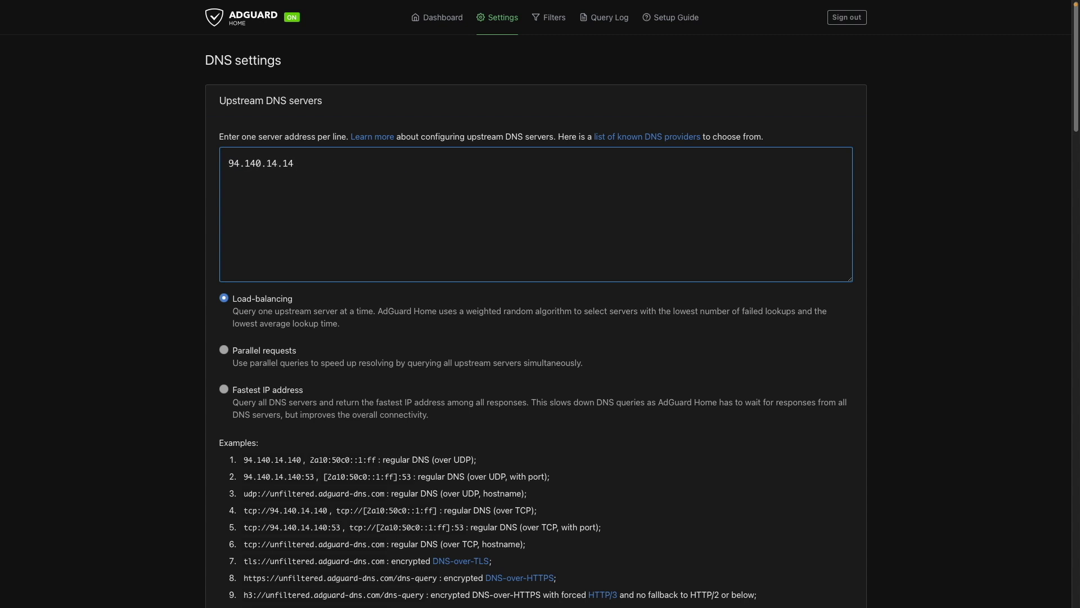
{"action": "key", "text": "Return"}
{"action": "type", "text": "94.140.15.15"}
Test the new upstream servers and apply the change
{"action": "scroll", "coordinate": [733, 339], "scroll_direction": "down", "scroll_amount": 5}
{"action": "scroll", "coordinate": [733, 340], "scroll_direction": "down", "scroll_amount": 4}
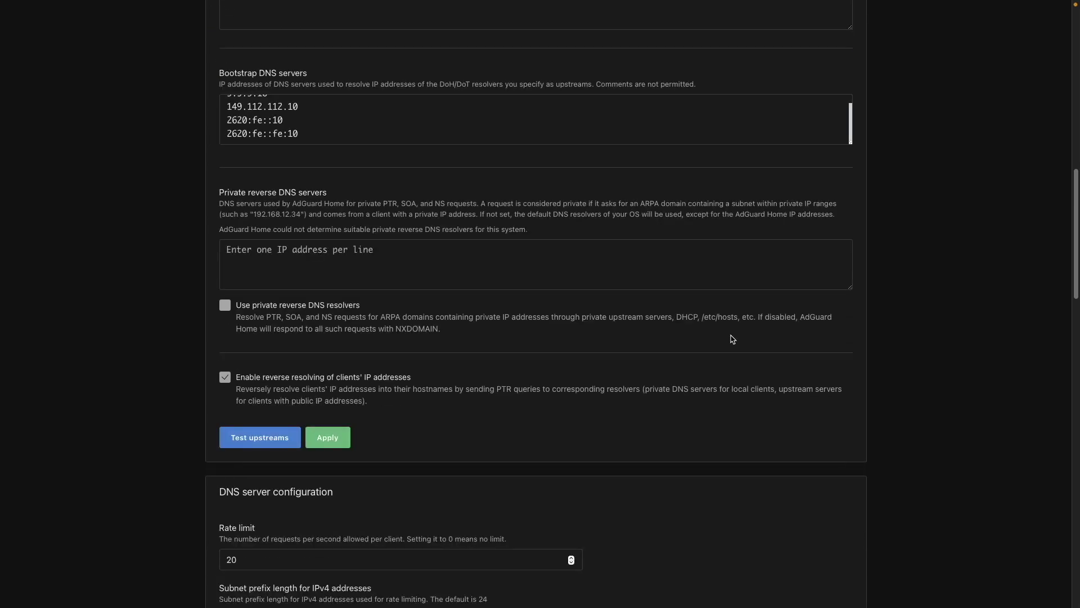
{"action": "left_click", "coordinate": [288, 437]}
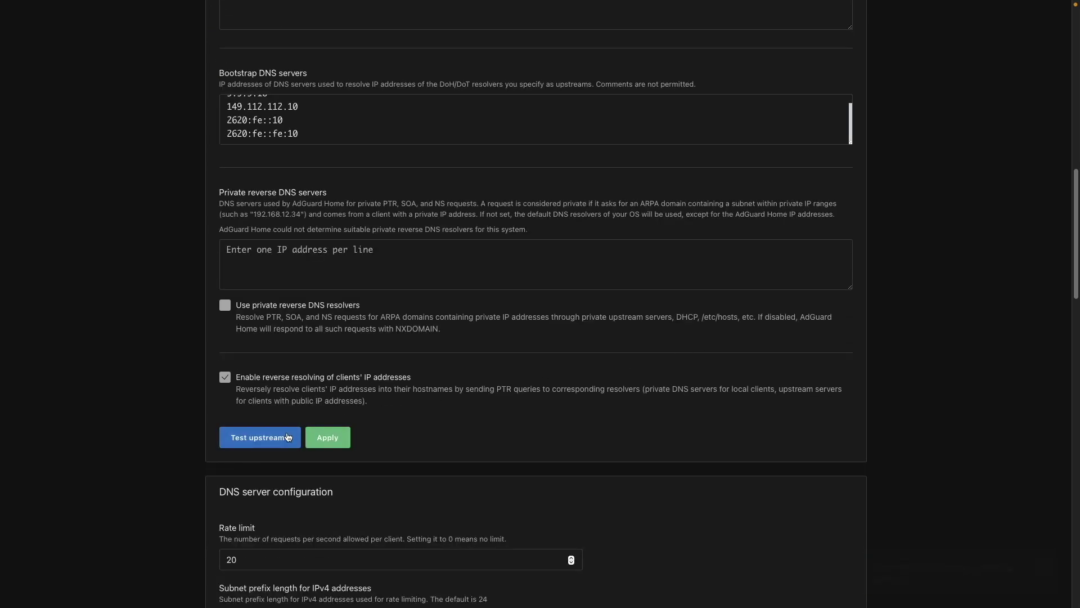
{"action": "left_click", "coordinate": [314, 440]}
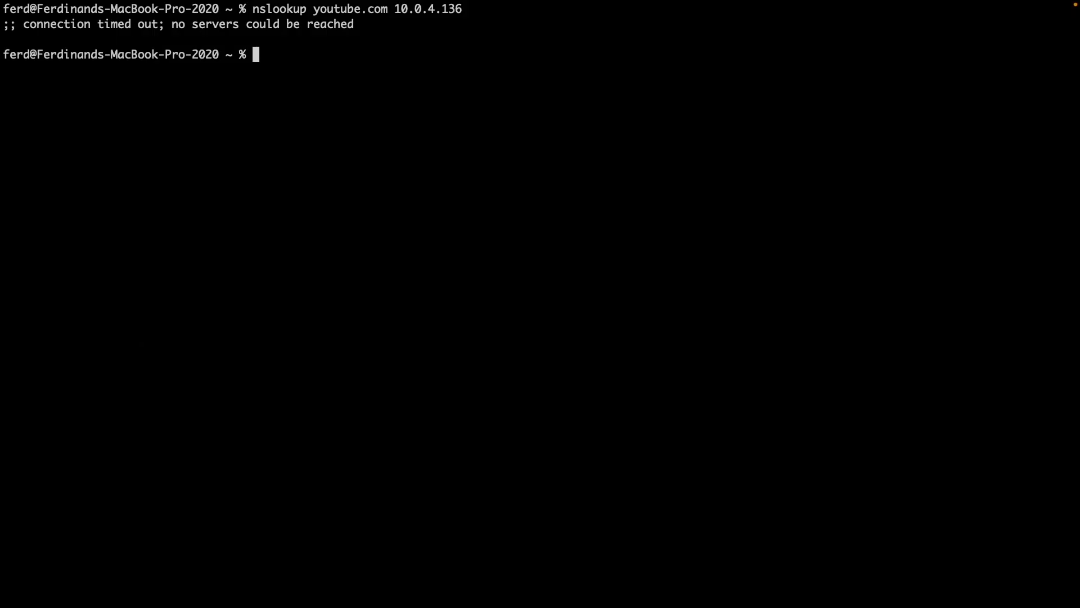
Rerun nslookup youtube.com 10.0.4.136, now resolving, then SSH into the NAS at 10.0.4.96
{"action": "key", "text": "Up"}
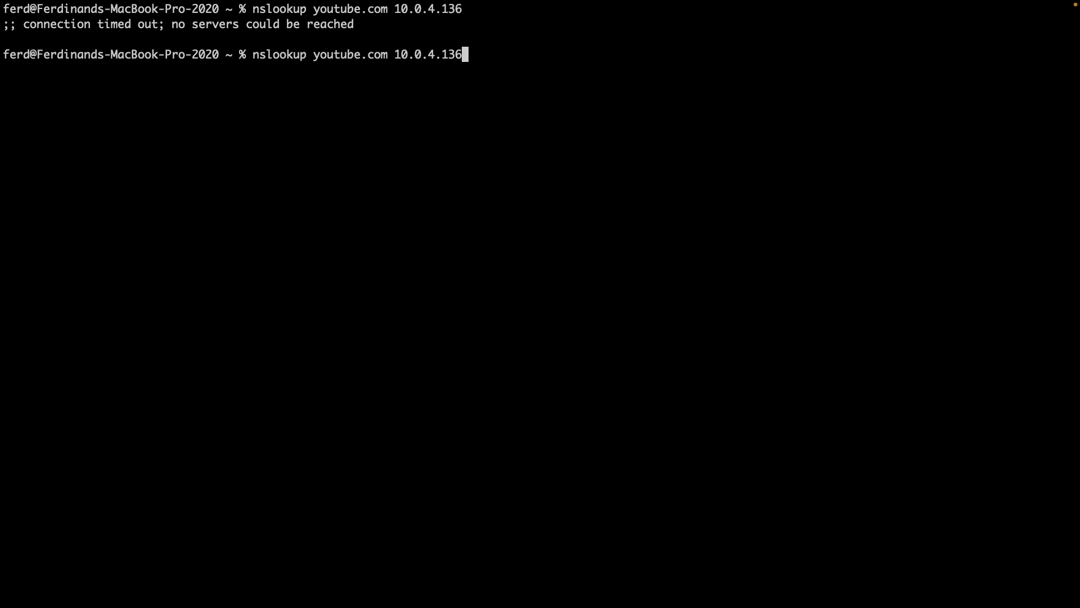
{"action": "key", "text": "Return"}
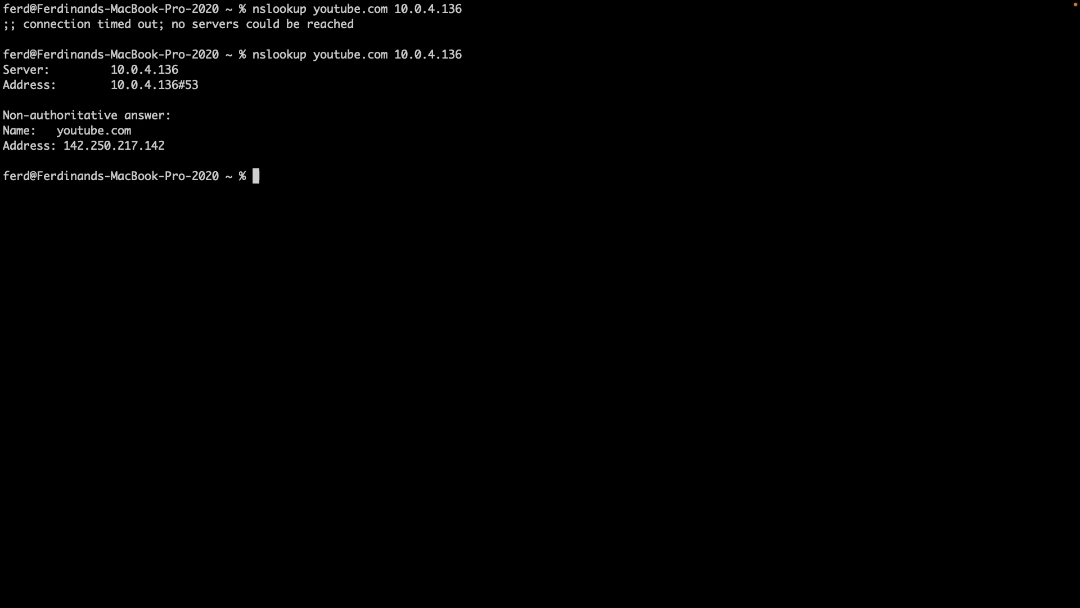
{"action": "type", "text": "ssh dsadmin@10.0.4.96"}
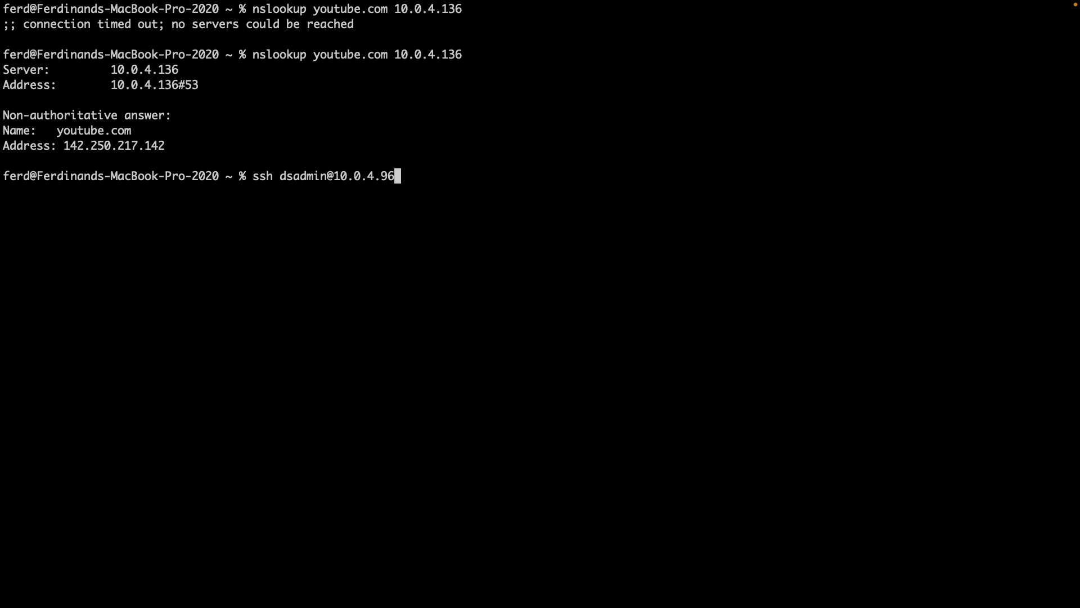
{"action": "key", "text": "Return"}
{"action": "key", "text": "Return"}
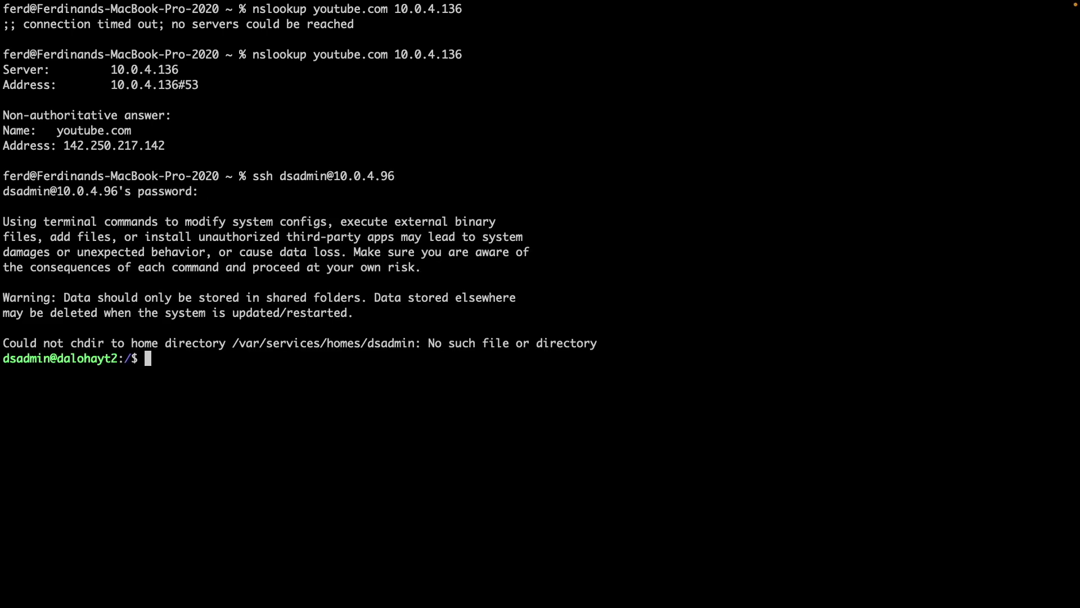
From the NAS, look up youtube.com through 10.0.5.2 and then through 10.0.4.136
{"action": "type", "text": "nslookup youtu"}
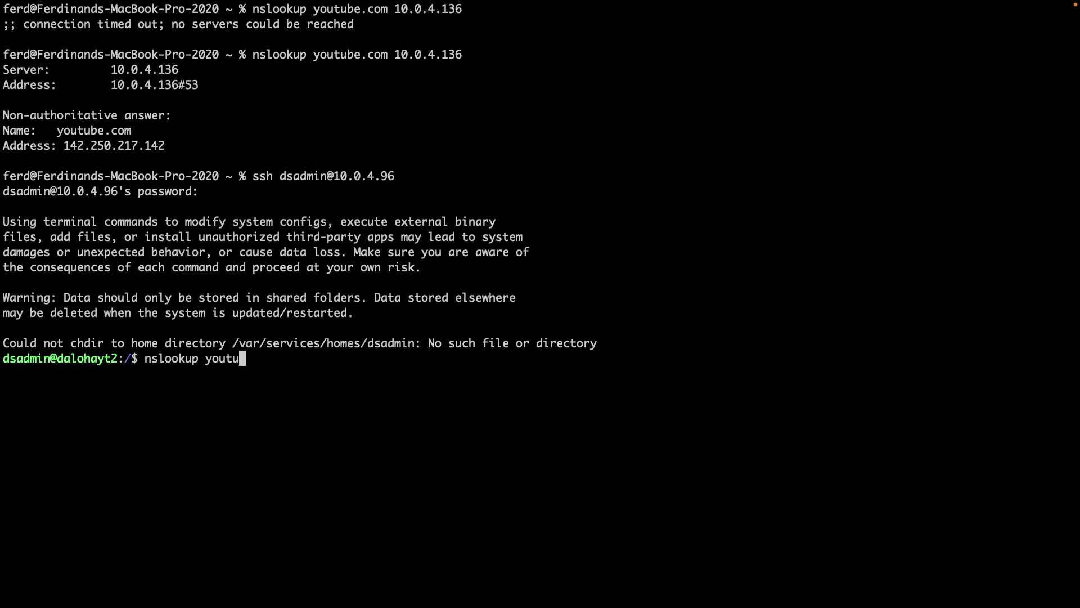
{"action": "type", "text": "be.com 10.0.5.2"}
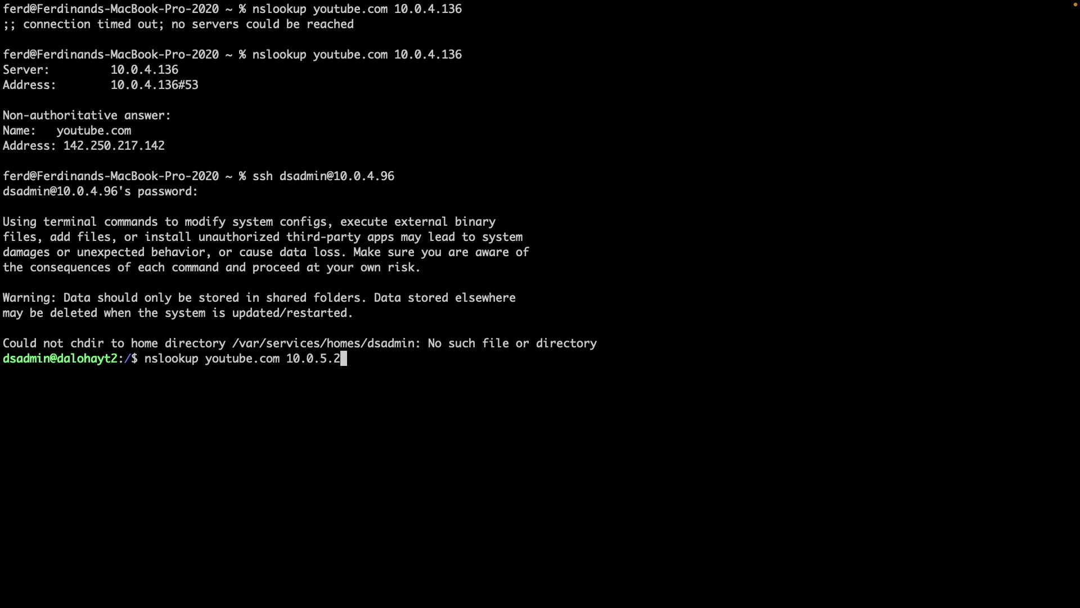
{"action": "key", "text": "Return"}
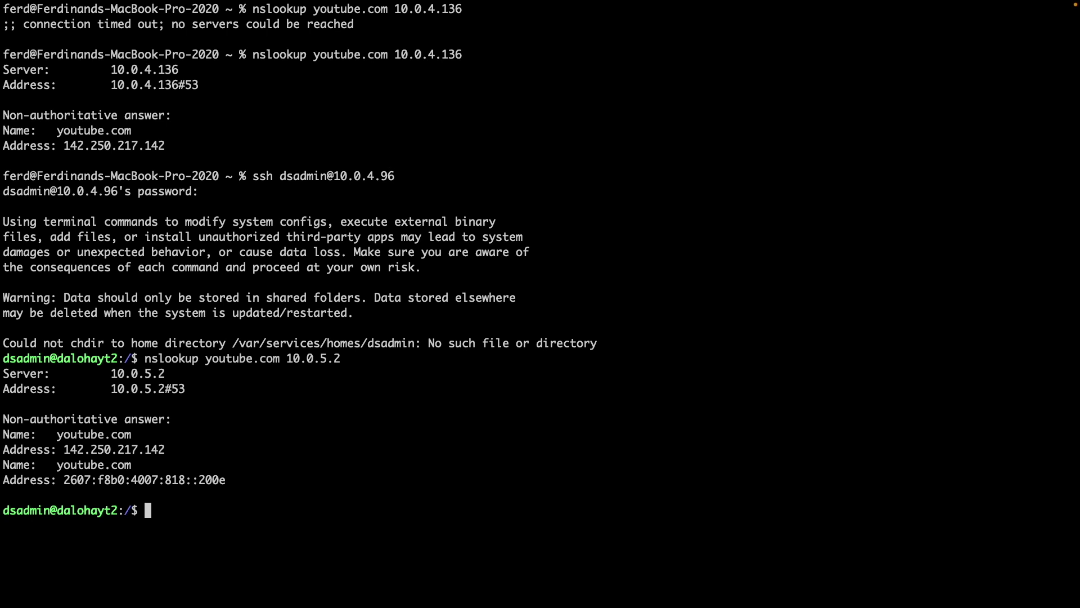
{"action": "key", "text": "Up"}
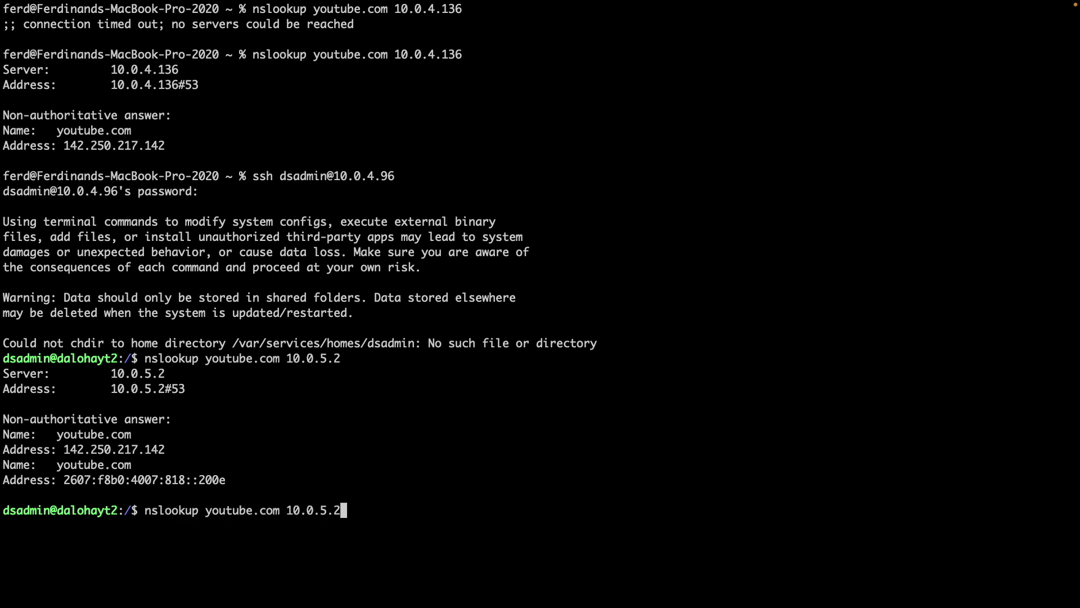
{"action": "key", "text": "BackSpace"}
{"action": "key", "text": "BackSpace"}
{"action": "key", "text": "BackSpace"}
{"action": "type", "text": "4.136"}
{"action": "key", "text": "Return"}
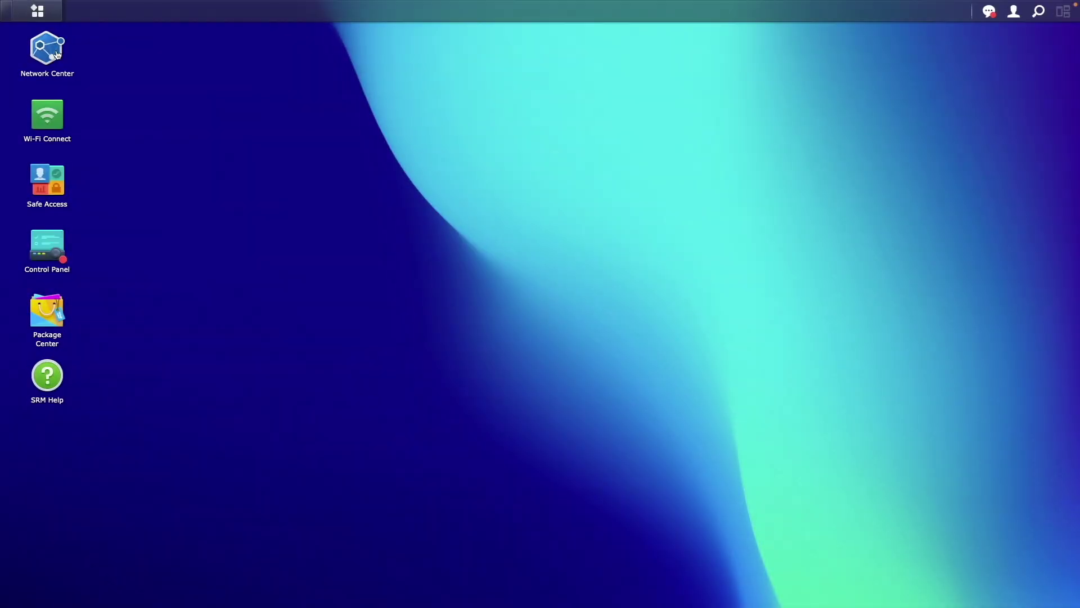
Change the Primary Network's IPv4 DHCP primary DNS from 10.0.4.132 to 10.0.4.136
{"action": "left_click", "coordinate": [57, 54]}
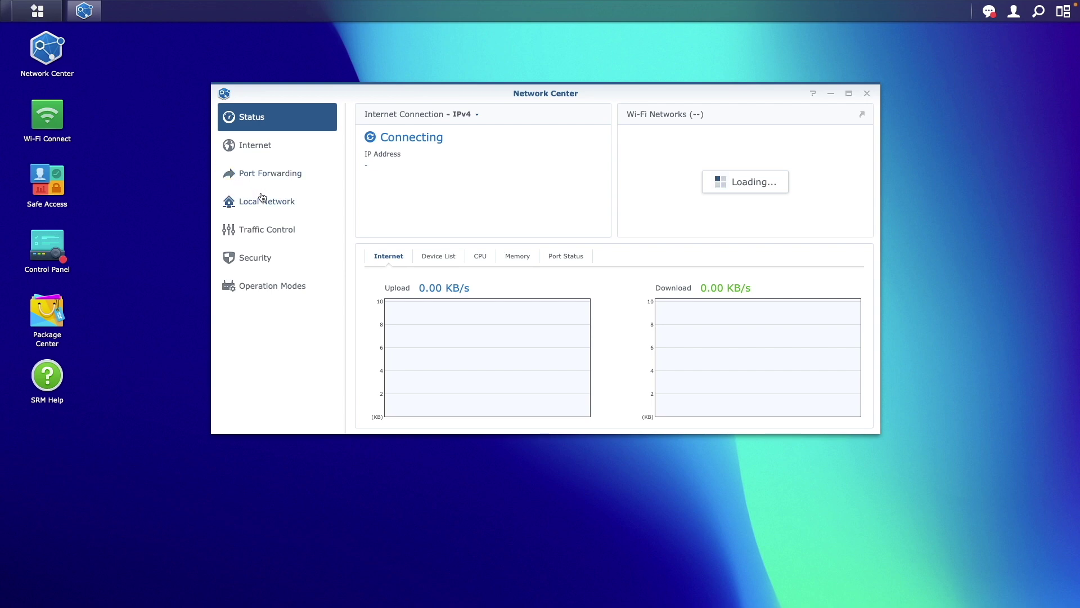
{"action": "left_click", "coordinate": [284, 209]}
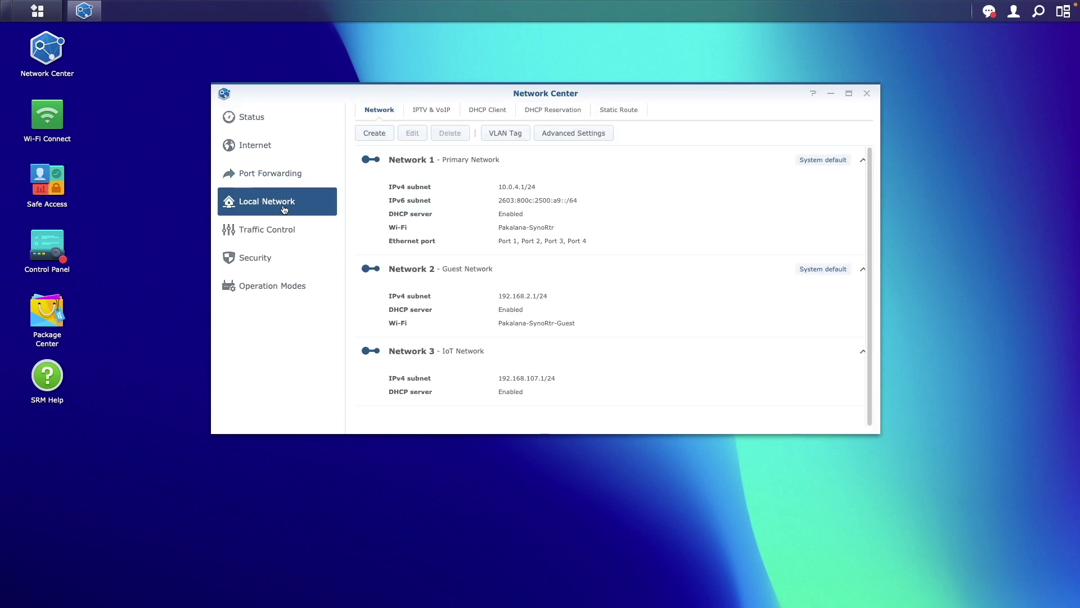
{"action": "left_click", "coordinate": [368, 194]}
{"action": "left_click", "coordinate": [412, 133]}
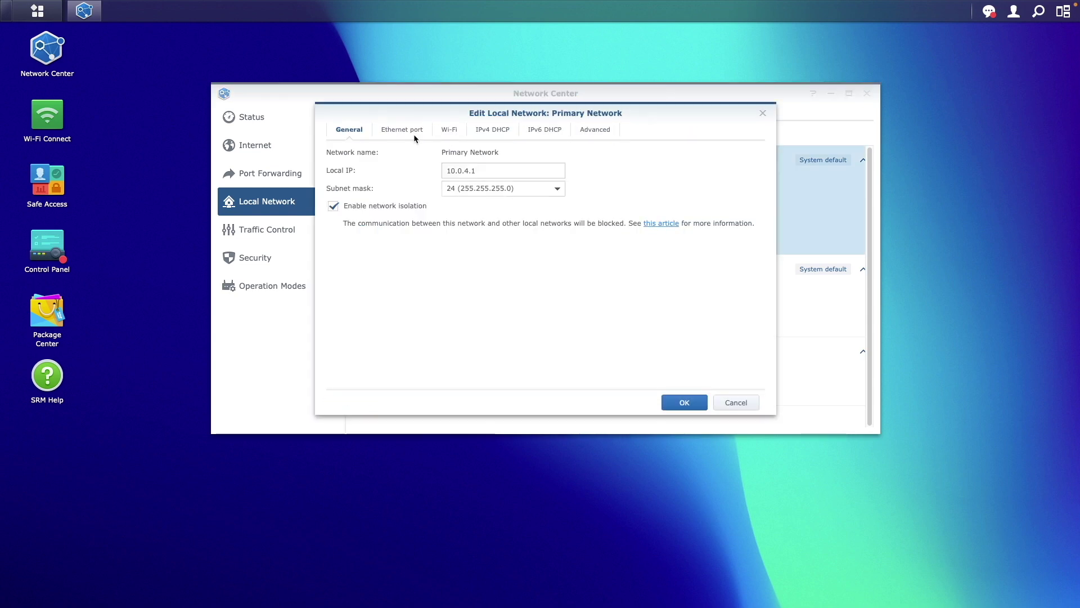
{"action": "left_click", "coordinate": [492, 132]}
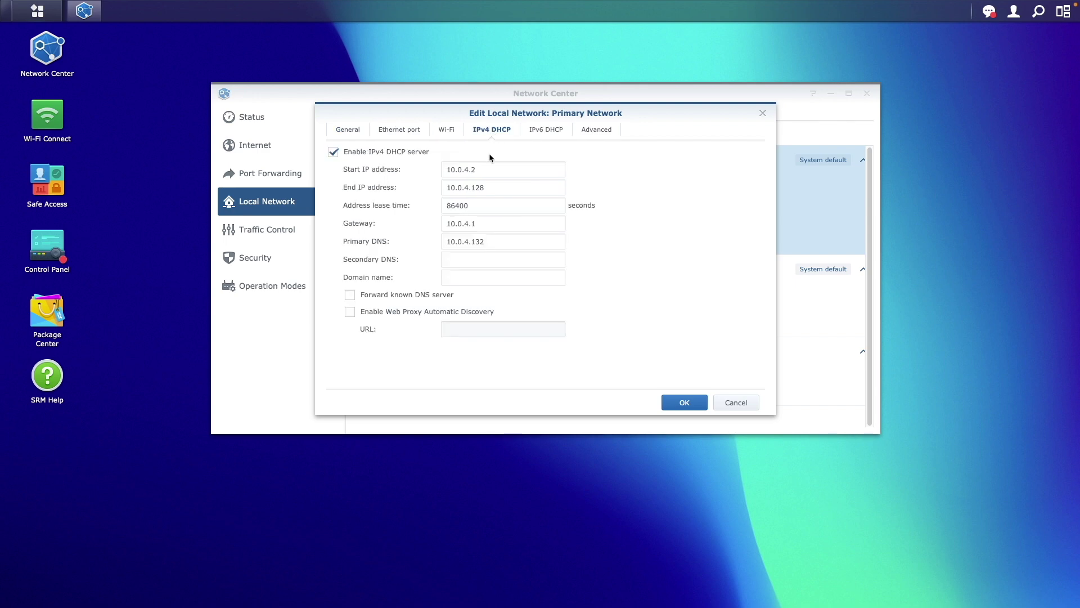
{"action": "left_click", "coordinate": [494, 241]}
{"action": "key", "text": "BackSpace"}
{"action": "type", "text": "6"}
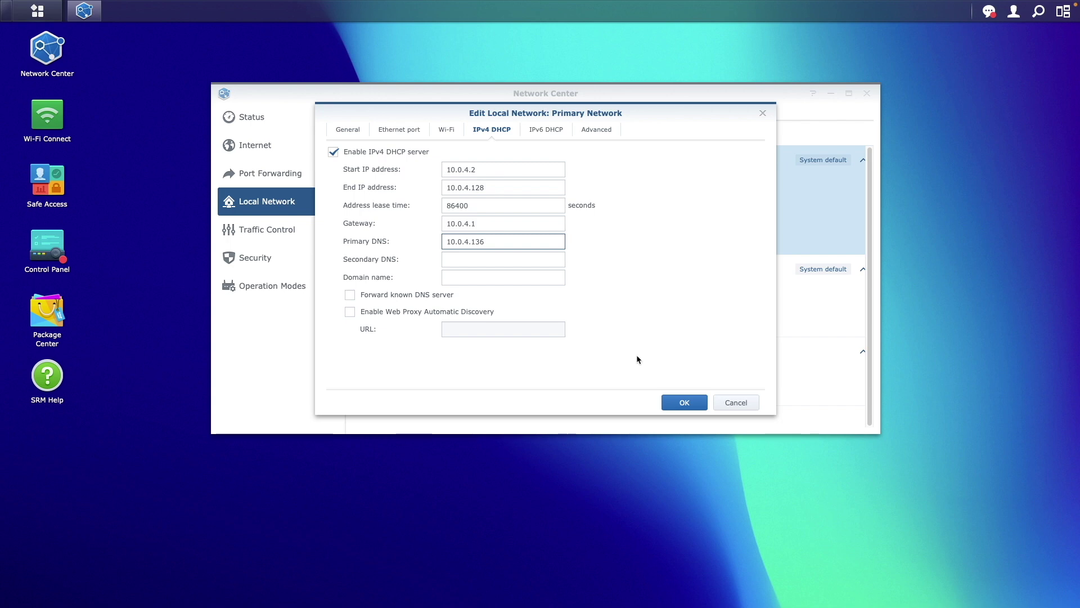
{"action": "left_click", "coordinate": [679, 403]}
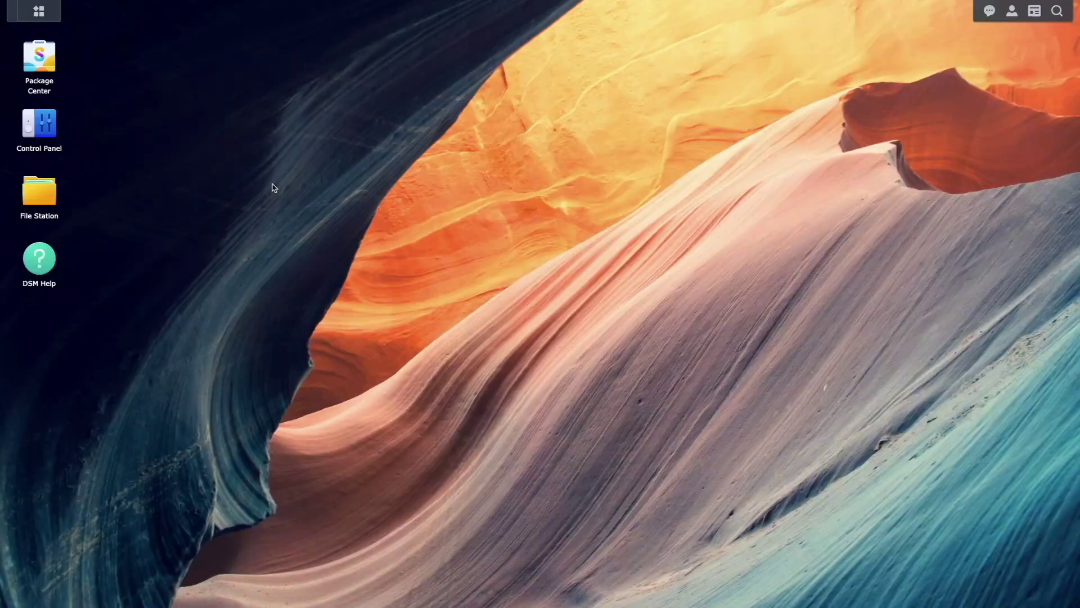
Open LAN 1's settings under Control Panel > Network > Network Interface
{"action": "left_click", "coordinate": [40, 127]}
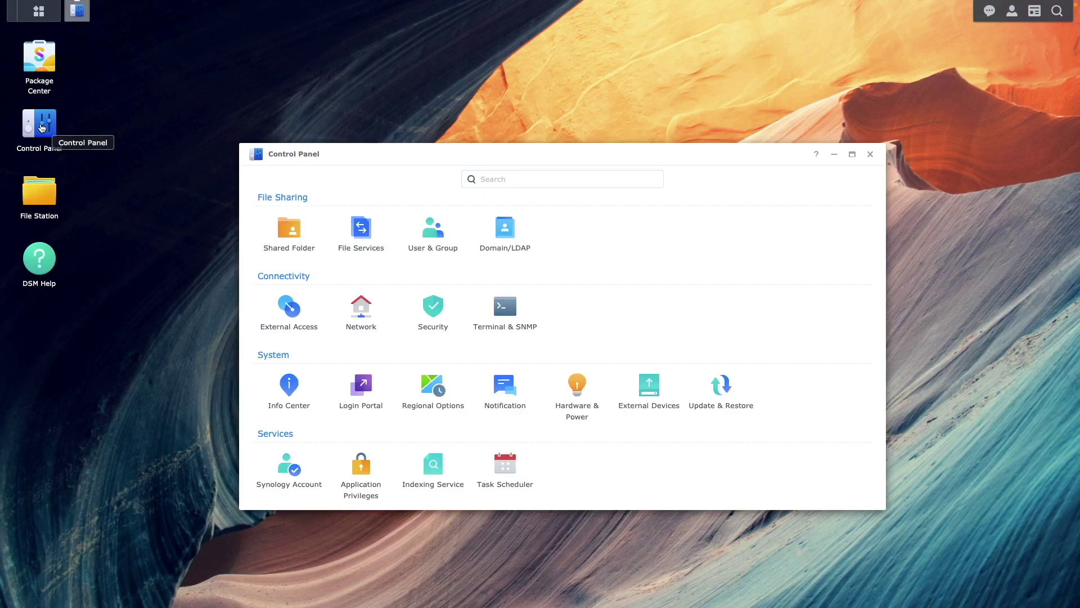
{"action": "left_click", "coordinate": [356, 305]}
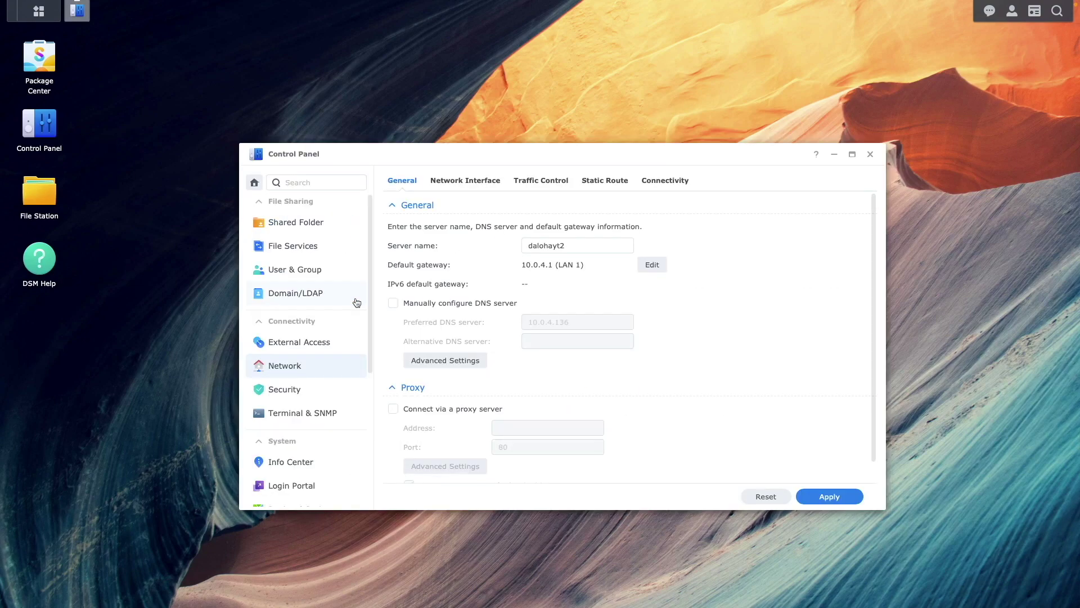
{"action": "left_click", "coordinate": [485, 182]}
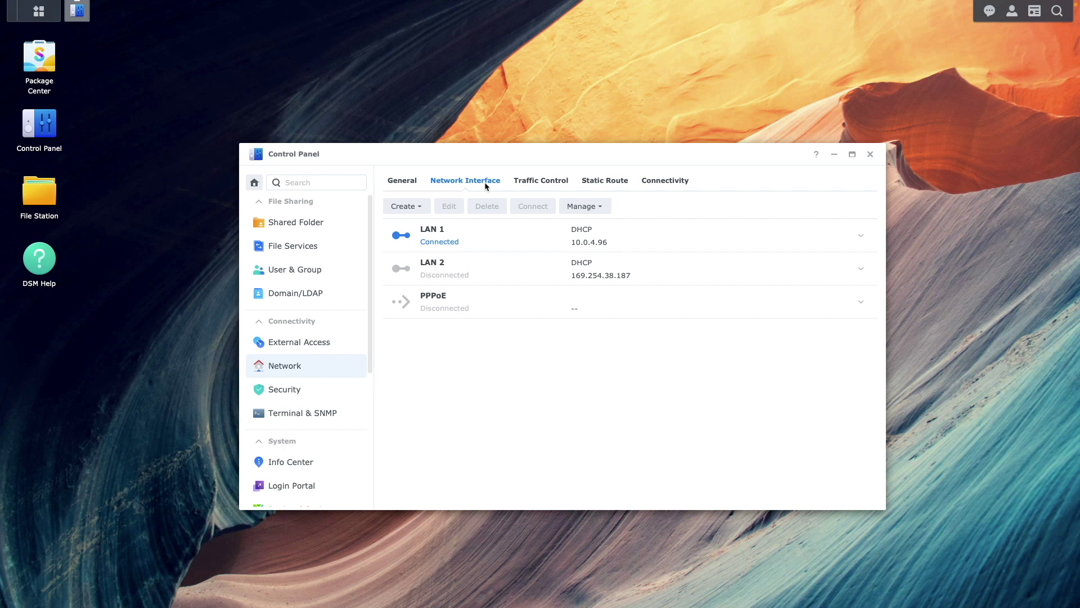
{"action": "left_click", "coordinate": [508, 233]}
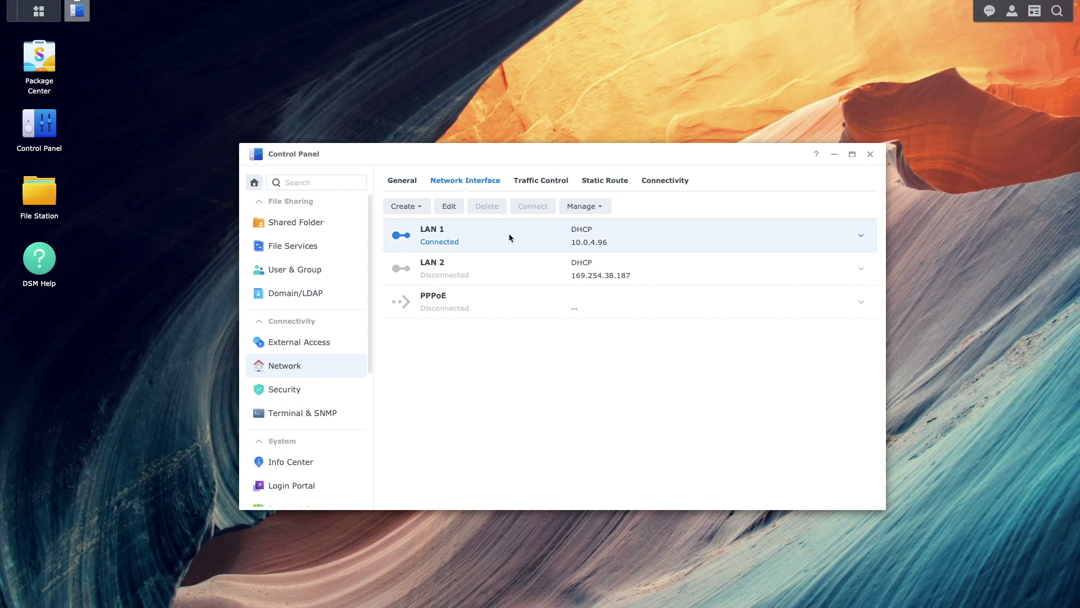
{"action": "left_click", "coordinate": [449, 206]}
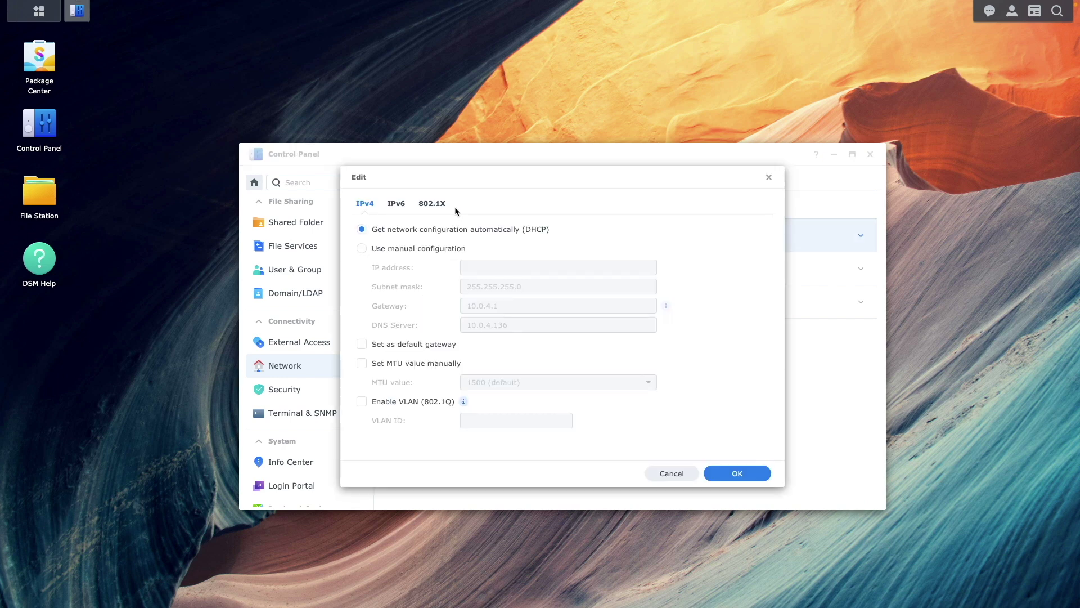
Switch LAN 1 to manual configuration with IP 10.0.4.96 and DNS server 10.0.5.2
{"action": "left_click", "coordinate": [444, 248]}
{"action": "left_click", "coordinate": [490, 269]}
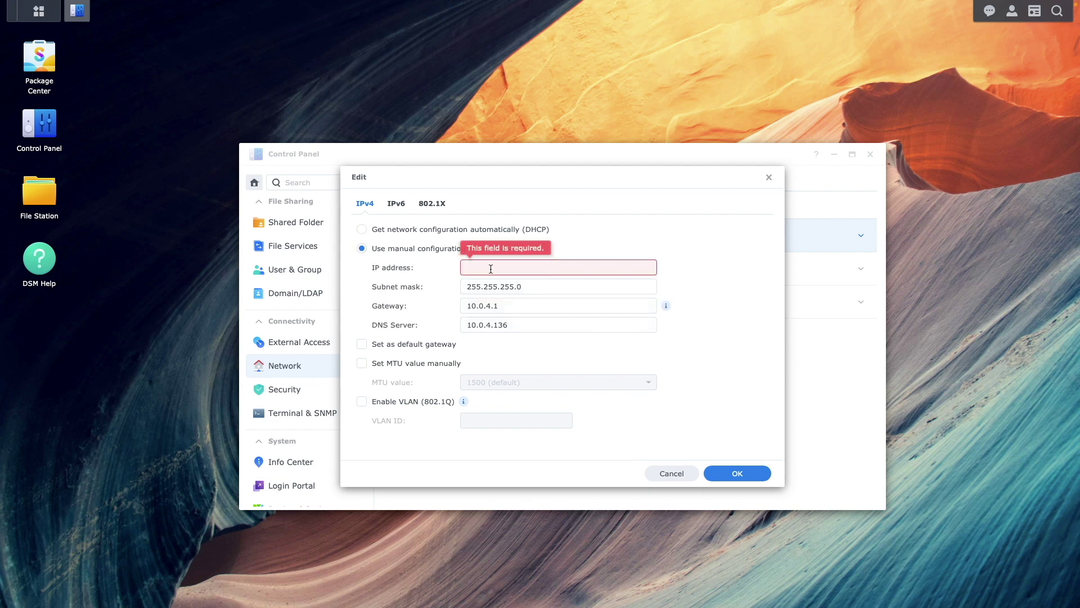
{"action": "type", "text": "10.0.4.96"}
{"action": "left_click", "coordinate": [526, 323]}
{"action": "key", "text": "BackSpace"}
{"action": "key", "text": "BackSpace"}
{"action": "key", "text": "BackSpace"}
{"action": "key", "text": "BackSpace"}
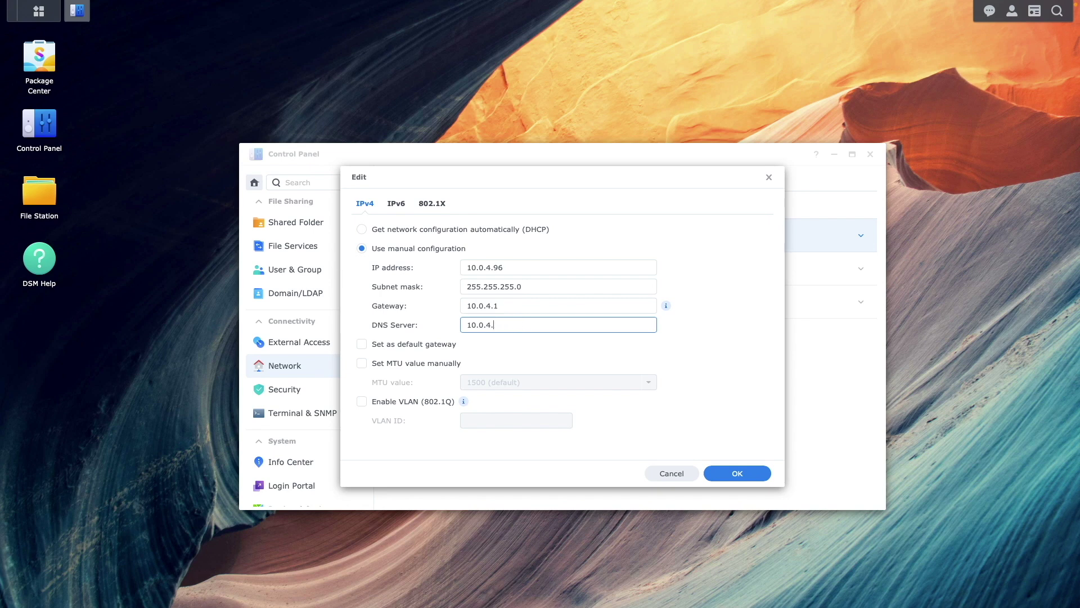
{"action": "type", "text": "5.2"}
{"action": "left_click", "coordinate": [722, 474]}
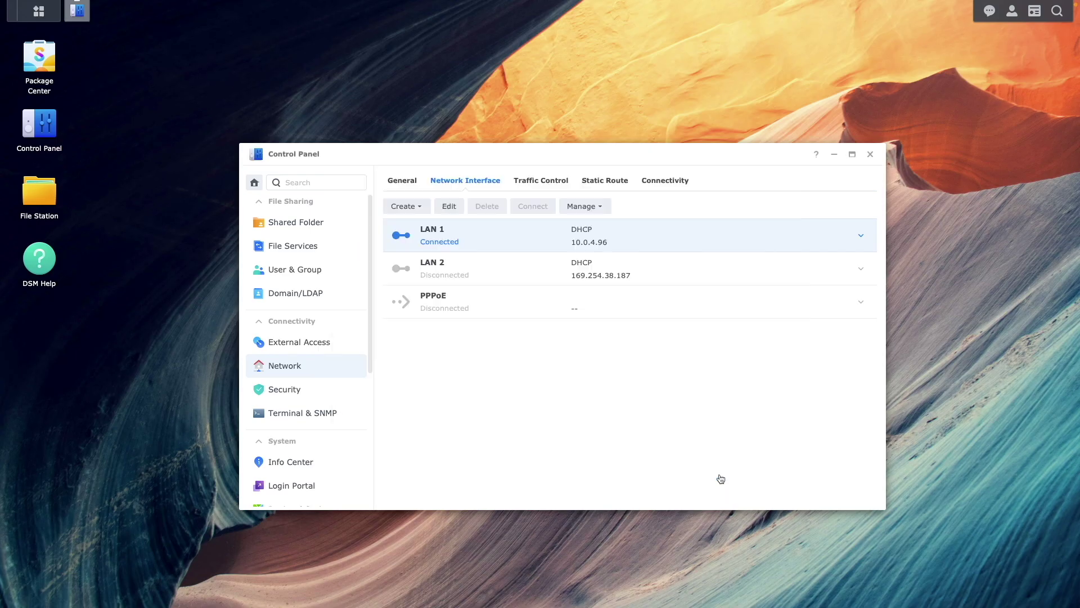